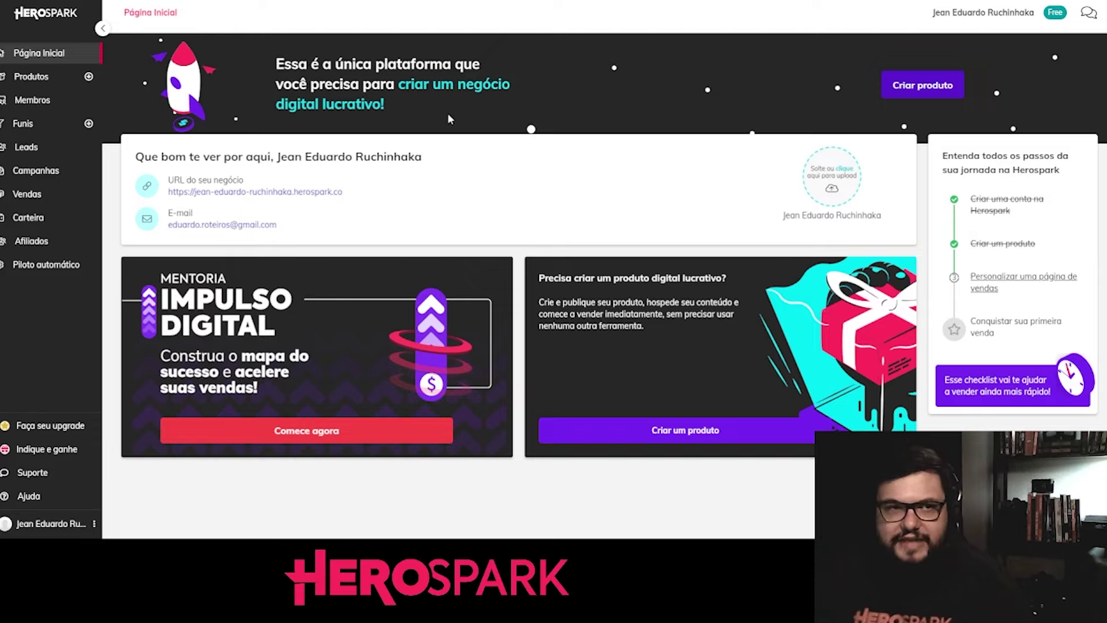
Start creating a new funnel with Atrair pessoas as its objective
{"action": "left_click", "coordinate": [59, 128]}
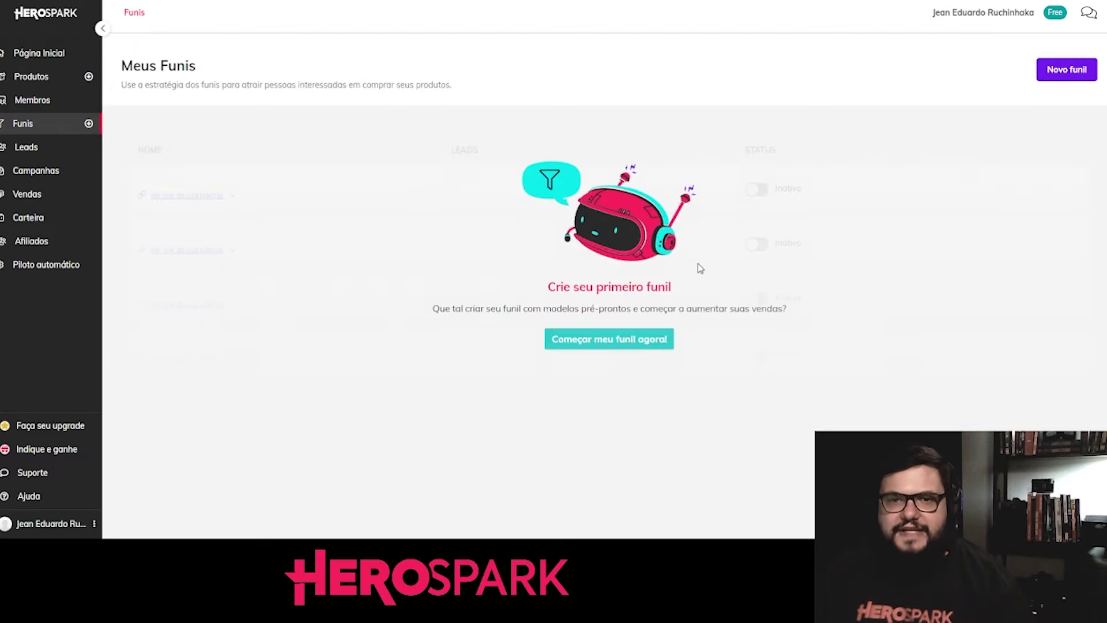
{"action": "left_click", "coordinate": [621, 346]}
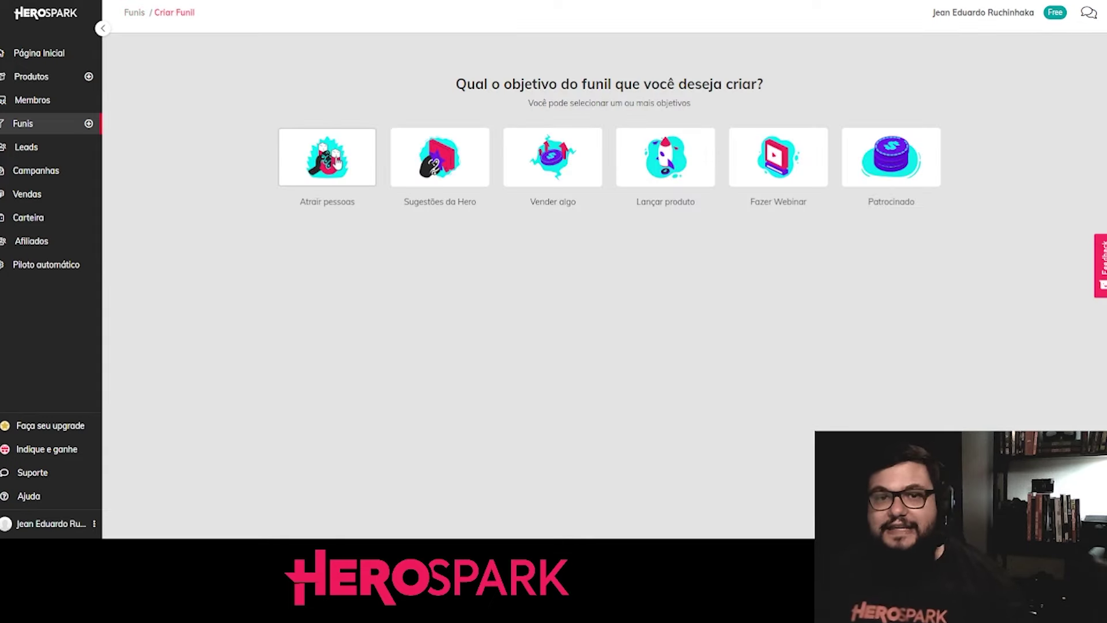
{"action": "left_click", "coordinate": [337, 163]}
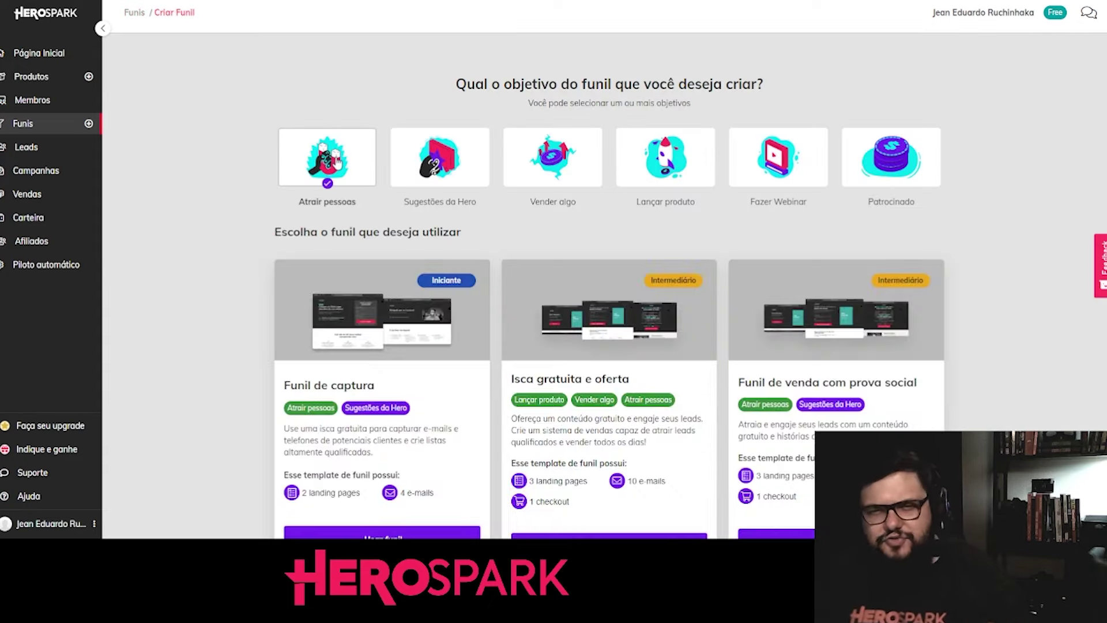
Create a funnel from the Funil de captura template and open its Página de Captura for editing
{"action": "scroll", "coordinate": [355, 277], "scroll_direction": "down", "scroll_amount": 5}
{"action": "scroll", "coordinate": [367, 297], "scroll_direction": "up", "scroll_amount": 2}
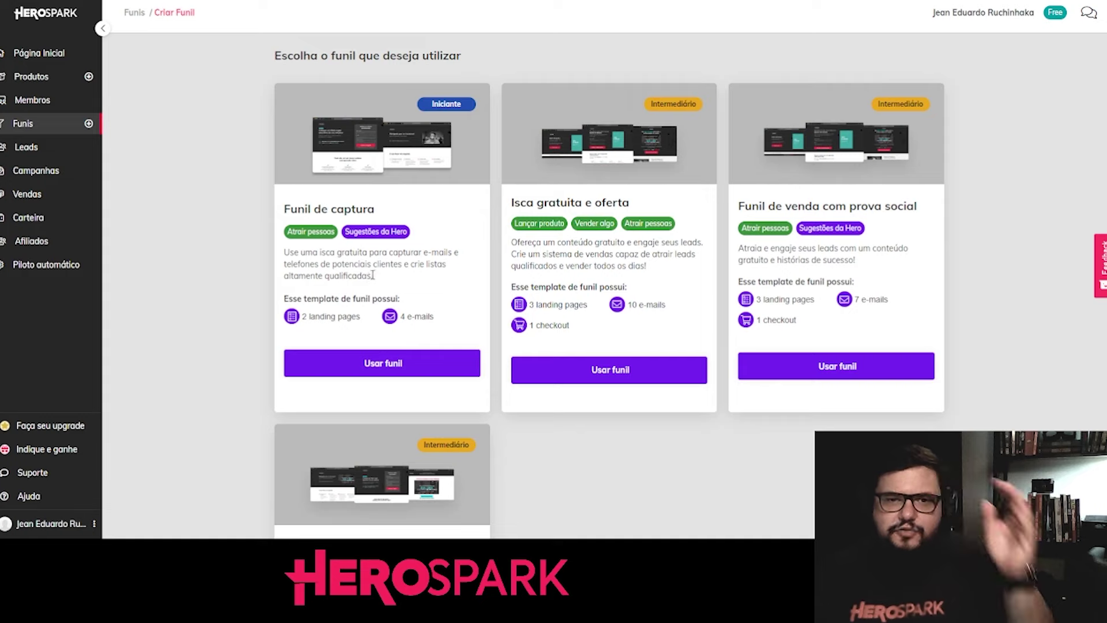
{"action": "left_click", "coordinate": [378, 368]}
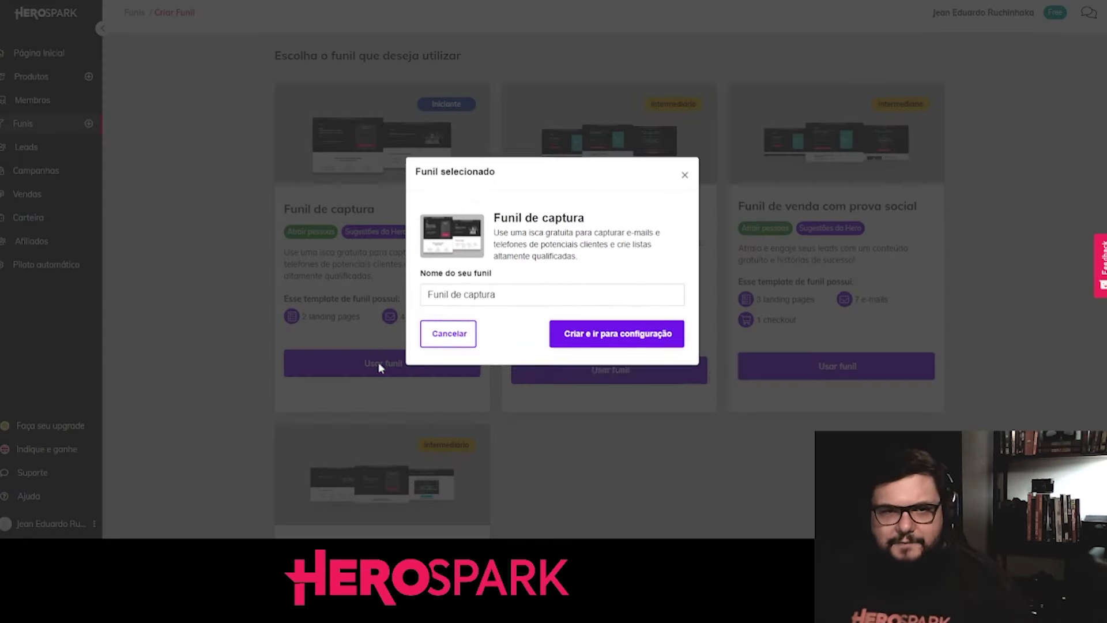
{"action": "left_click", "coordinate": [630, 350]}
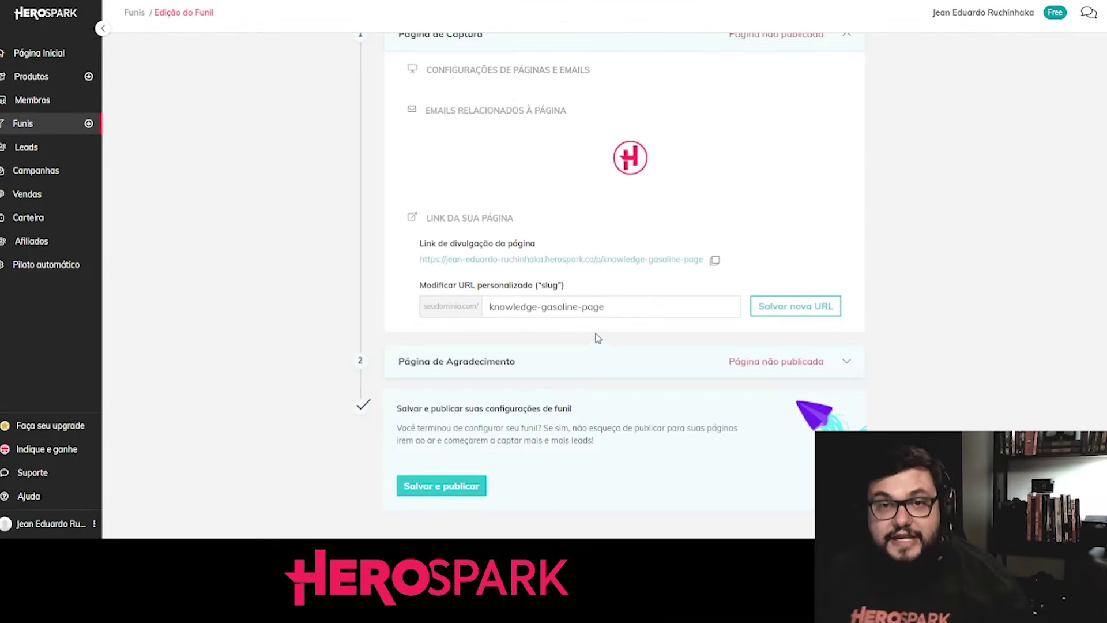
{"action": "scroll", "coordinate": [594, 328], "scroll_direction": "up", "scroll_amount": 3}
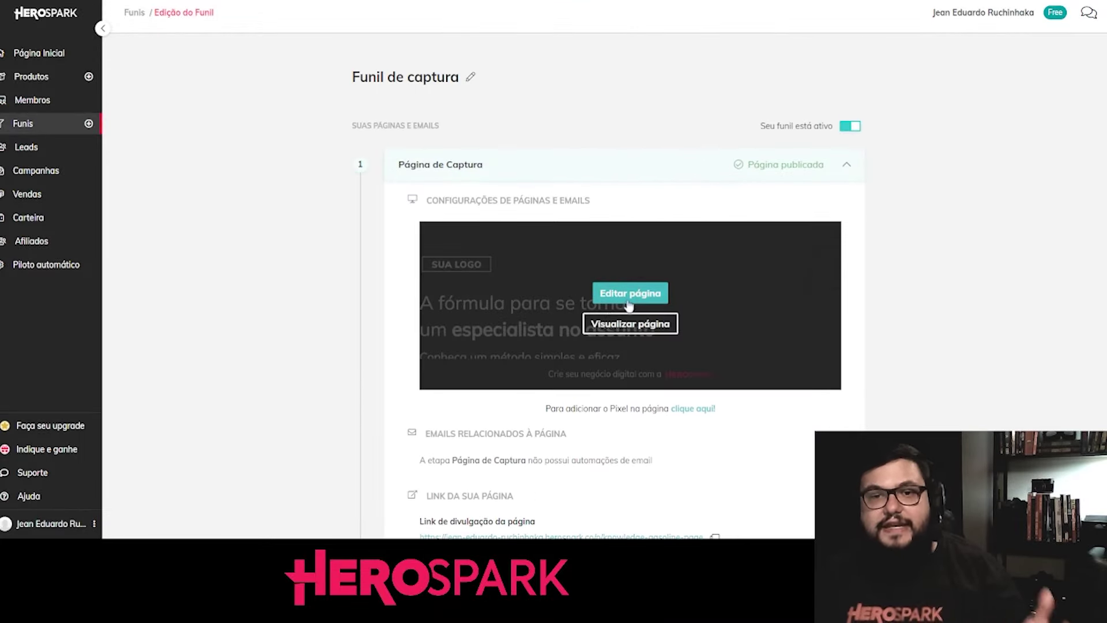
{"action": "left_click", "coordinate": [629, 300]}
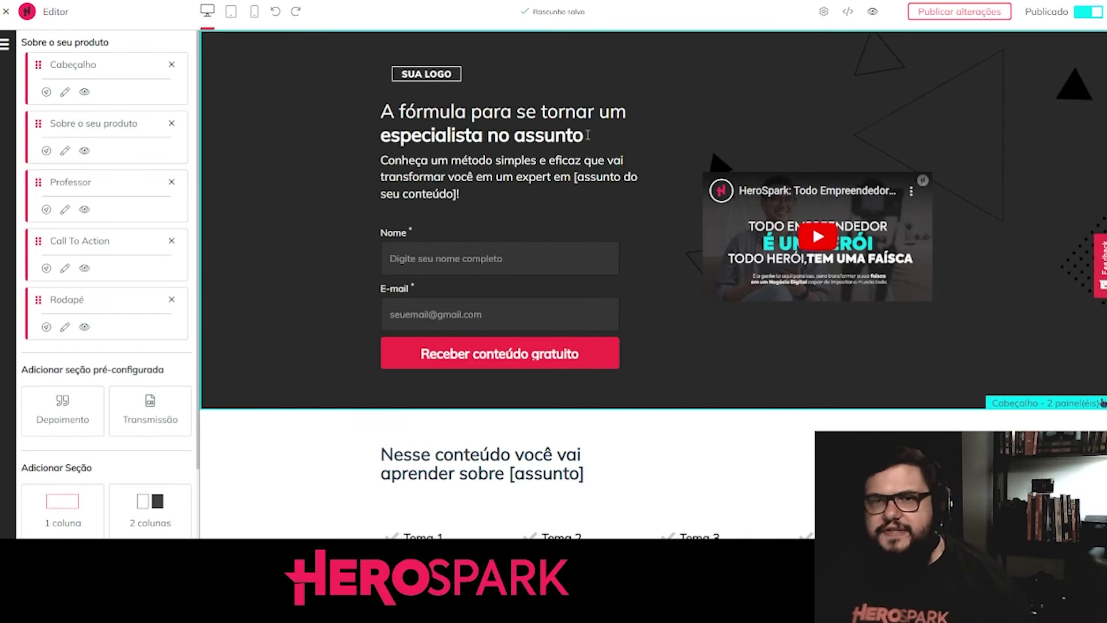
Examine the capture page template from the header form through the topics, teacher and call-to-action sections to the footer
{"action": "scroll", "coordinate": [592, 148], "scroll_direction": "down", "scroll_amount": 10}
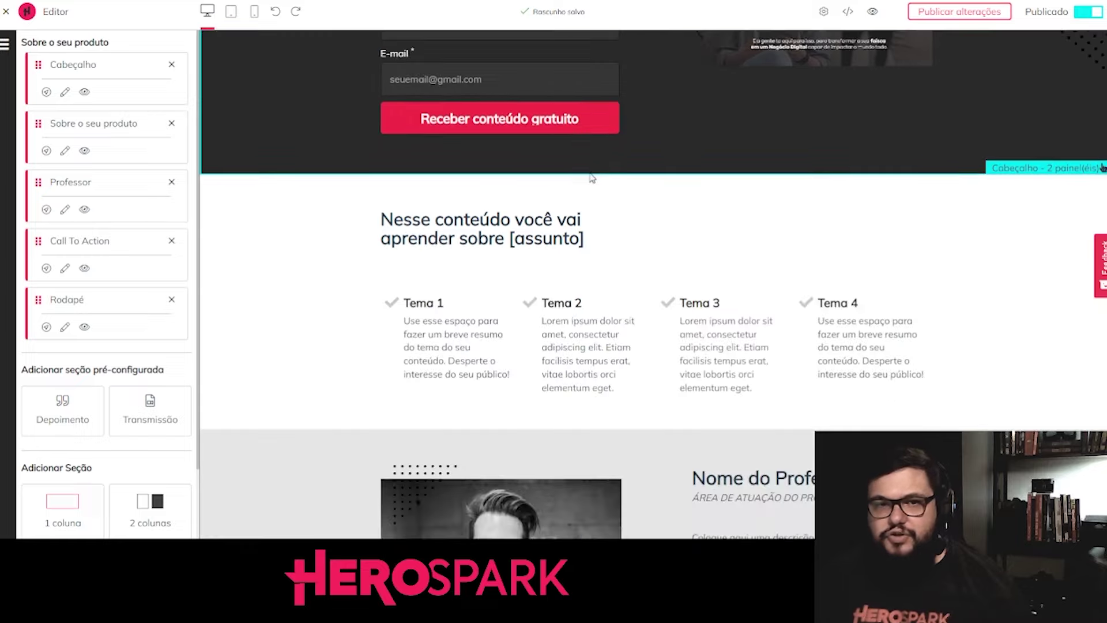
{"action": "scroll", "coordinate": [774, 224], "scroll_direction": "down", "scroll_amount": 2}
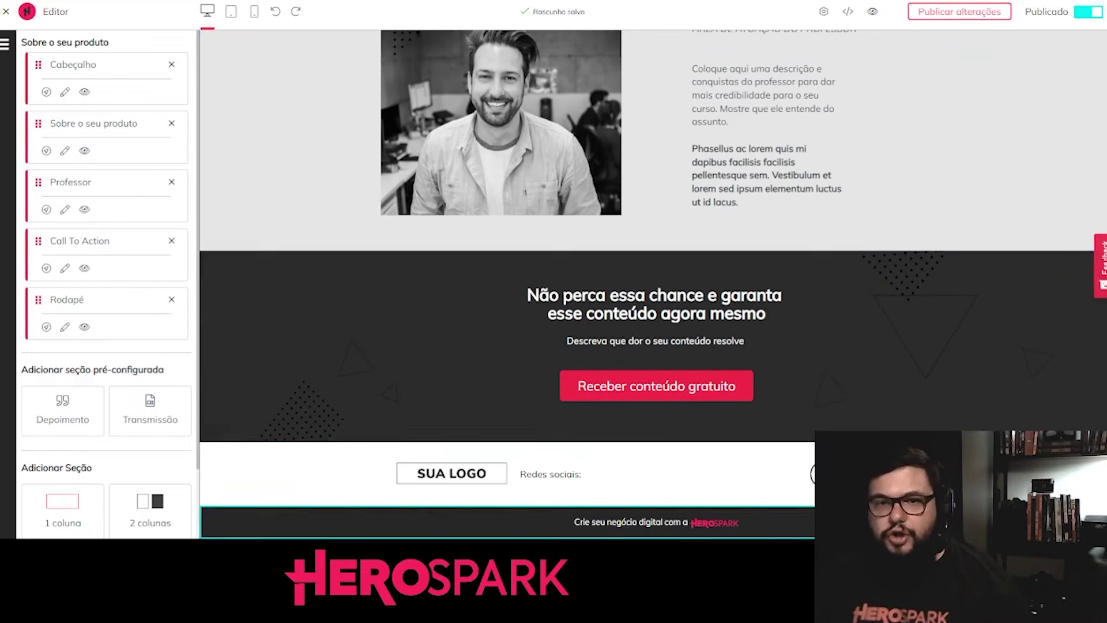
{"action": "scroll", "coordinate": [788, 277], "scroll_direction": "up", "scroll_amount": 12}
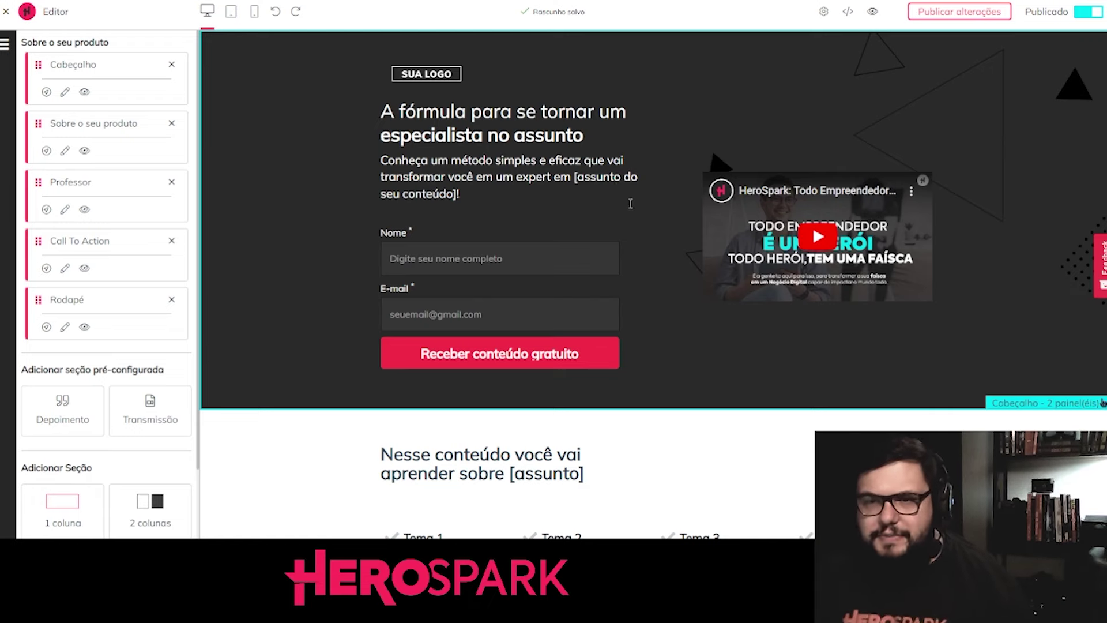
{"action": "scroll", "coordinate": [724, 228], "scroll_direction": "down", "scroll_amount": 3}
{"action": "scroll", "coordinate": [724, 230], "scroll_direction": "down", "scroll_amount": 8}
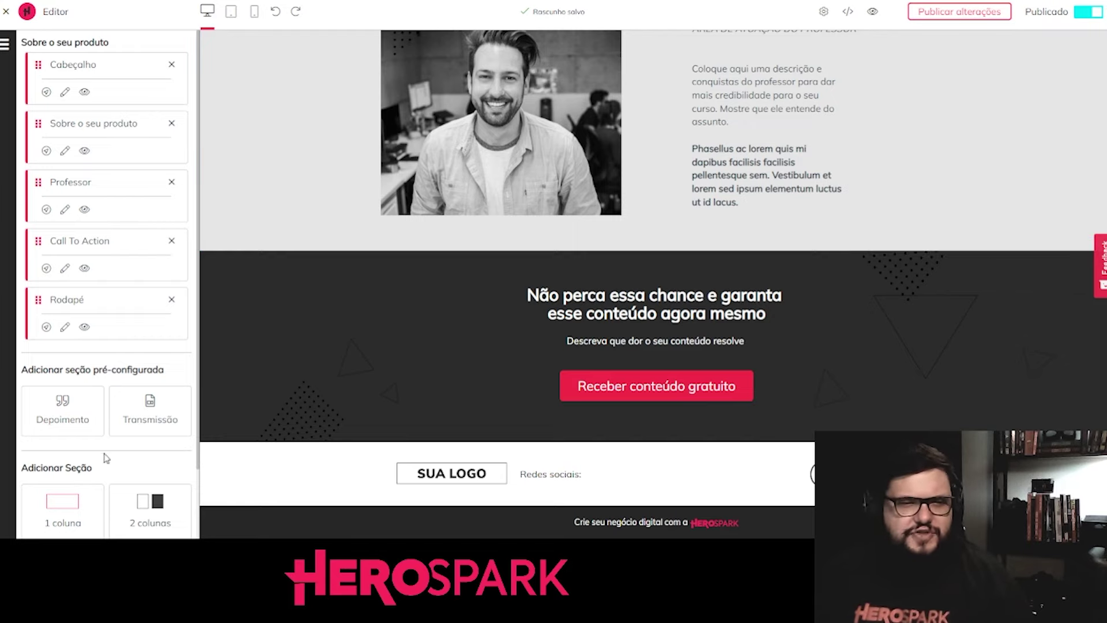
{"action": "scroll", "coordinate": [366, 457], "scroll_direction": "up", "scroll_amount": 20}
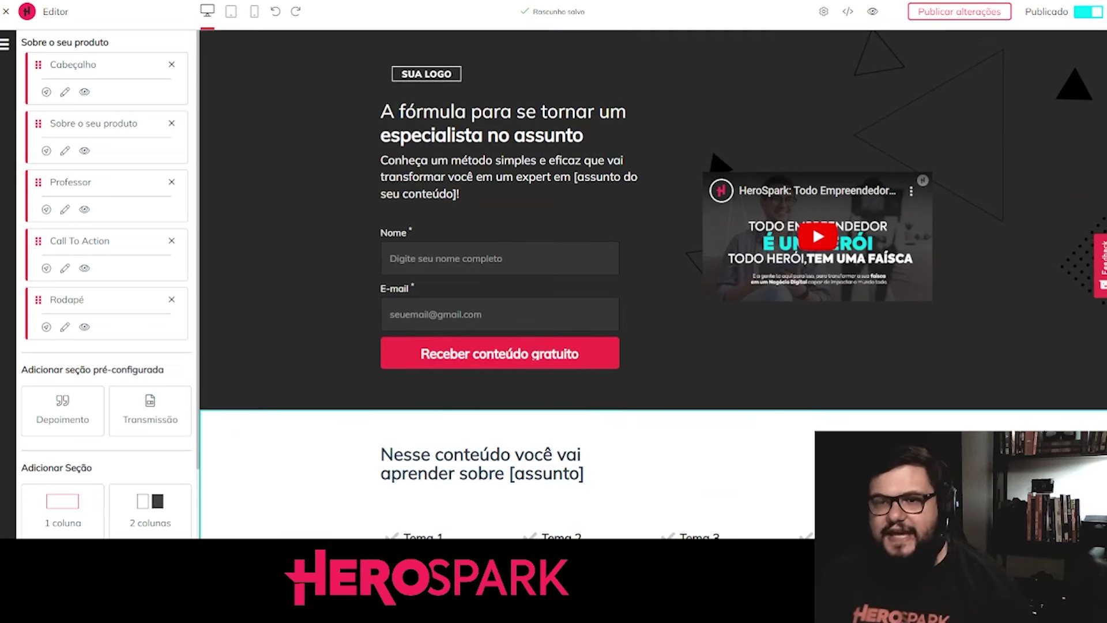
{"action": "scroll", "coordinate": [948, 410], "scroll_direction": "down", "scroll_amount": 8}
{"action": "scroll", "coordinate": [791, 327], "scroll_direction": "down", "scroll_amount": 4}
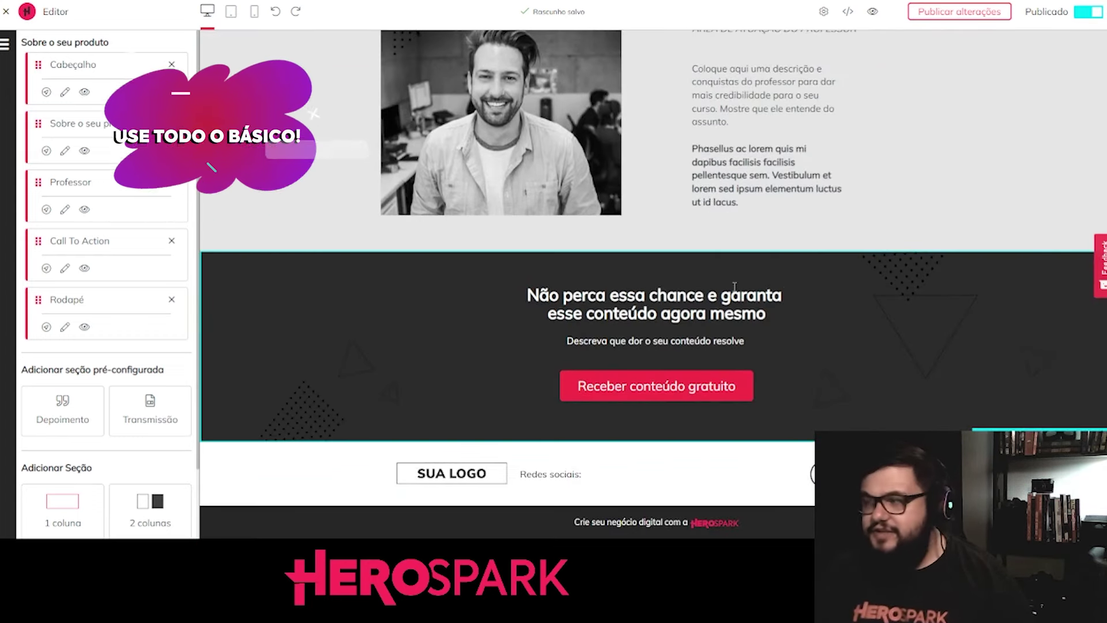
{"action": "scroll", "coordinate": [662, 315], "scroll_direction": "up", "scroll_amount": 4}
{"action": "scroll", "coordinate": [660, 315], "scroll_direction": "up", "scroll_amount": 6}
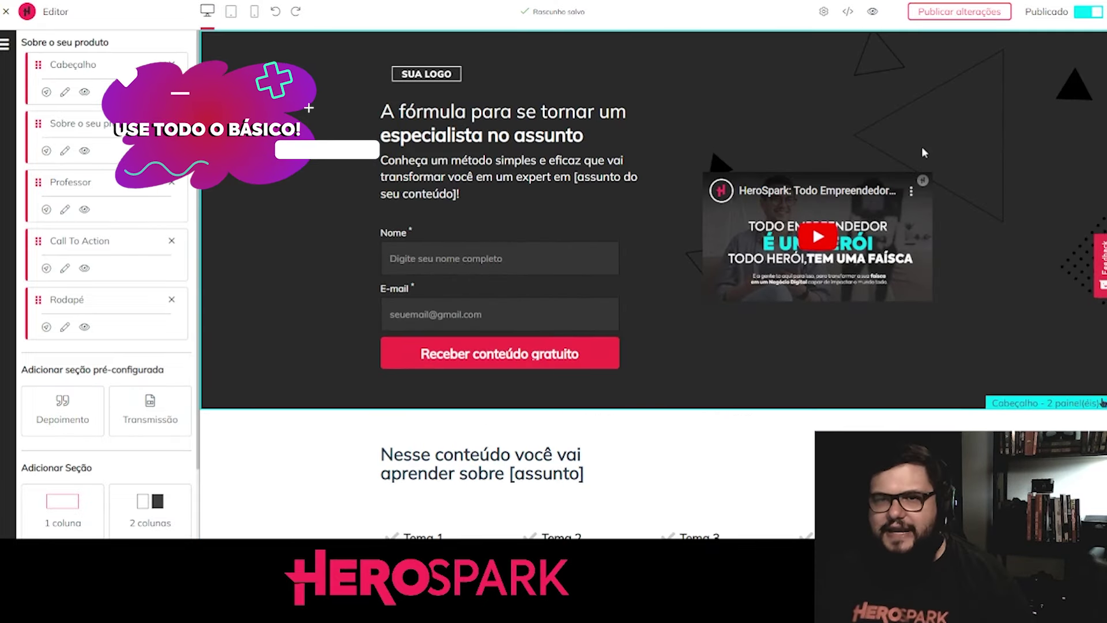
{"action": "scroll", "coordinate": [679, 298], "scroll_direction": "down", "scroll_amount": 1}
{"action": "scroll", "coordinate": [678, 298], "scroll_direction": "down", "scroll_amount": 4}
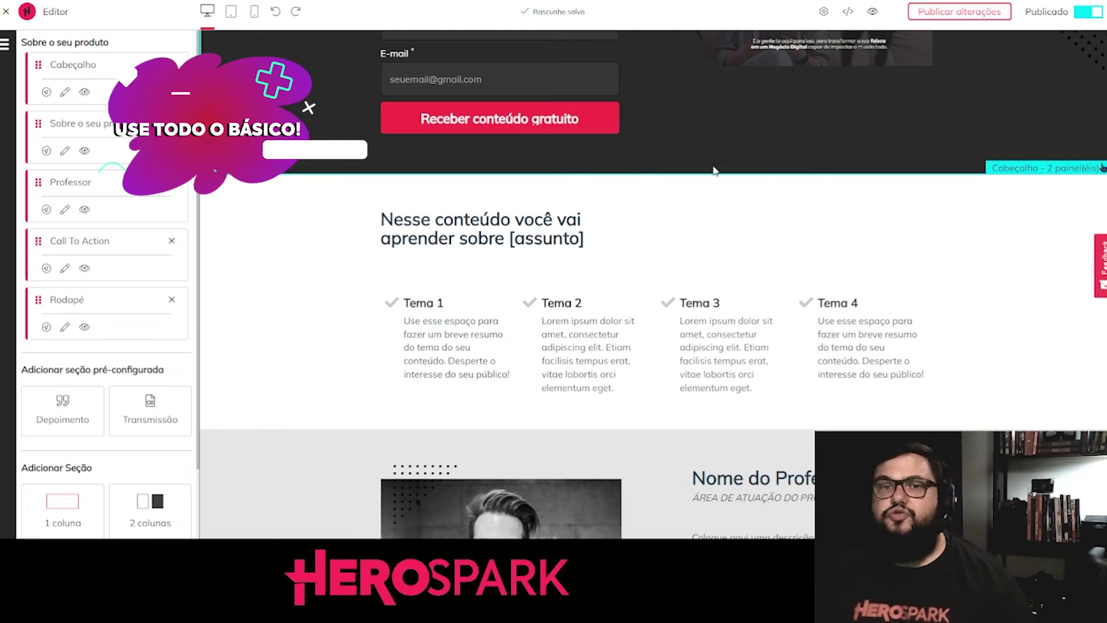
{"action": "scroll", "coordinate": [713, 290], "scroll_direction": "down", "scroll_amount": 9}
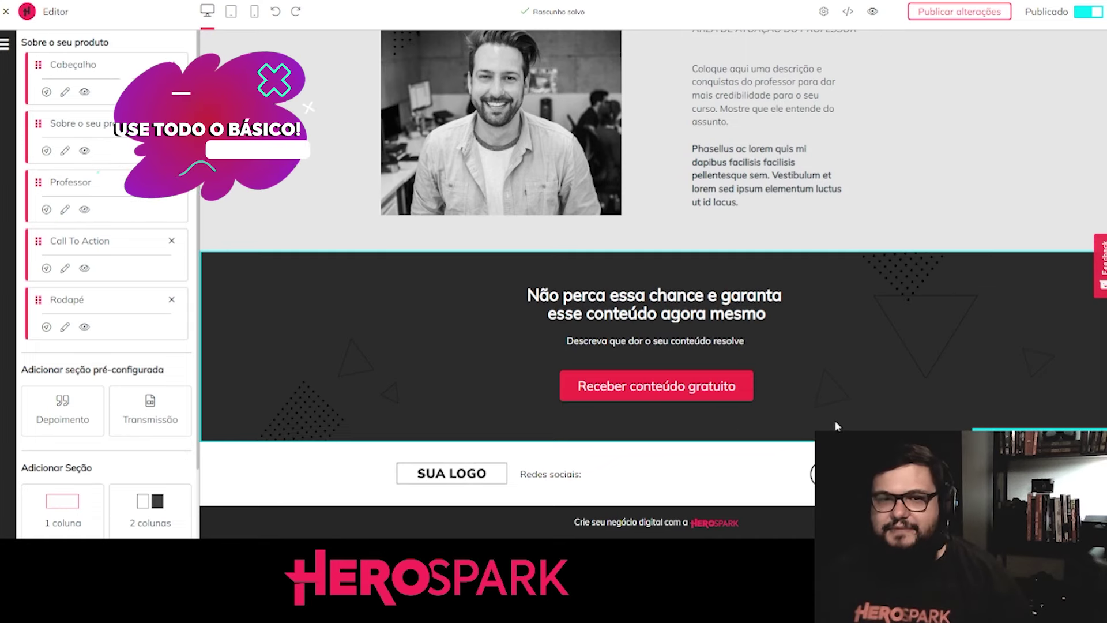
{"action": "scroll", "coordinate": [836, 376], "scroll_direction": "up", "scroll_amount": 12}
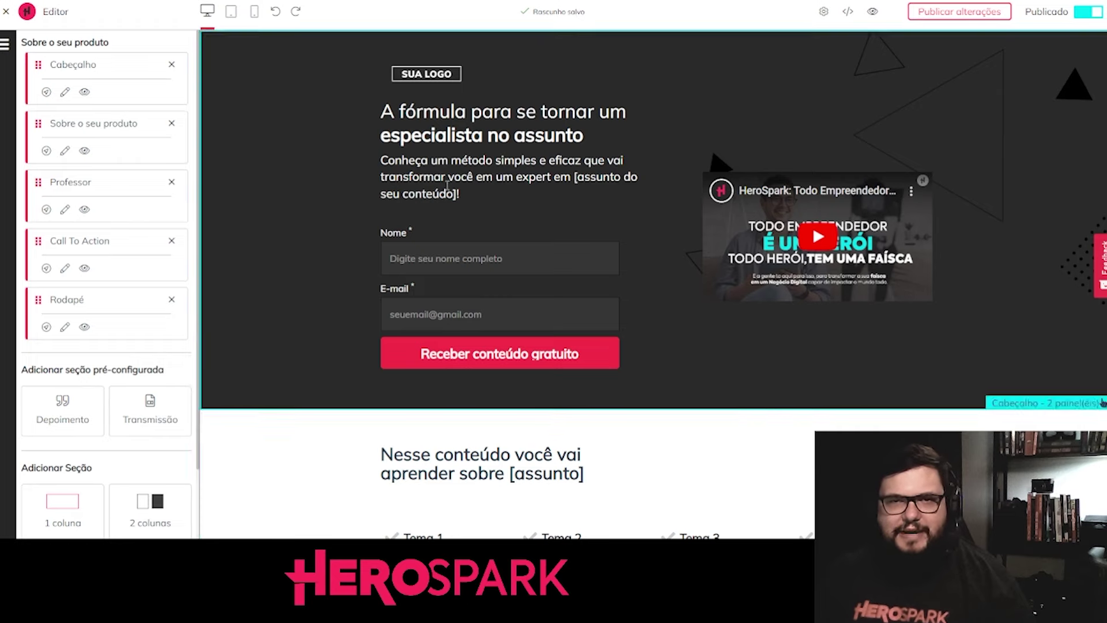
Inspect the header logo, its panel and the Sobre o seu produto section, and review the teacher and call-to-action sections
{"action": "left_click", "coordinate": [442, 80]}
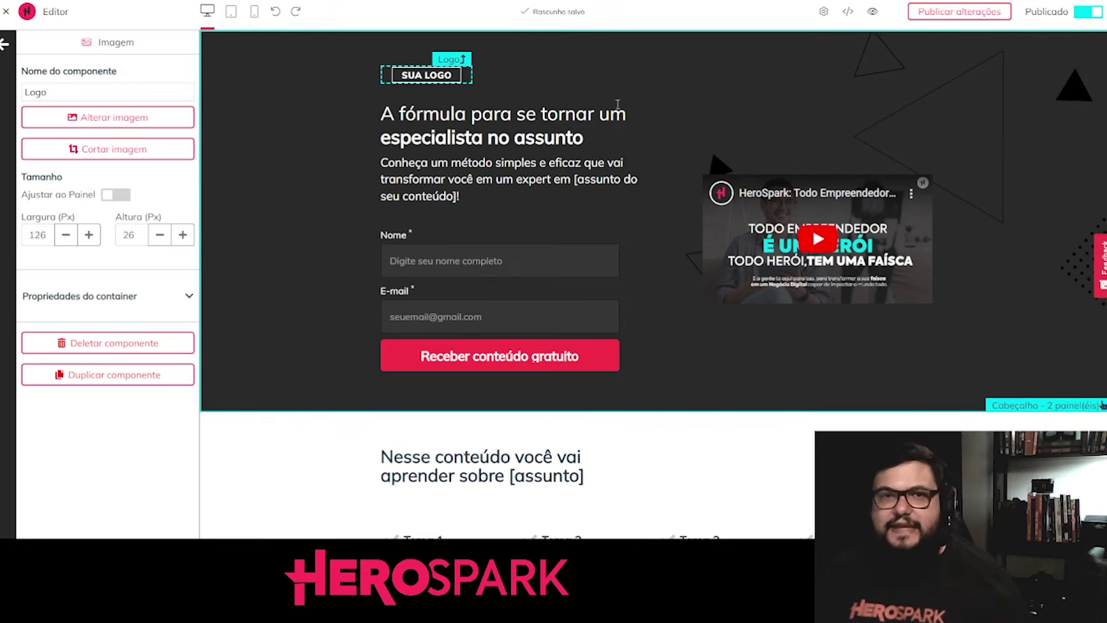
{"action": "left_click", "coordinate": [658, 85]}
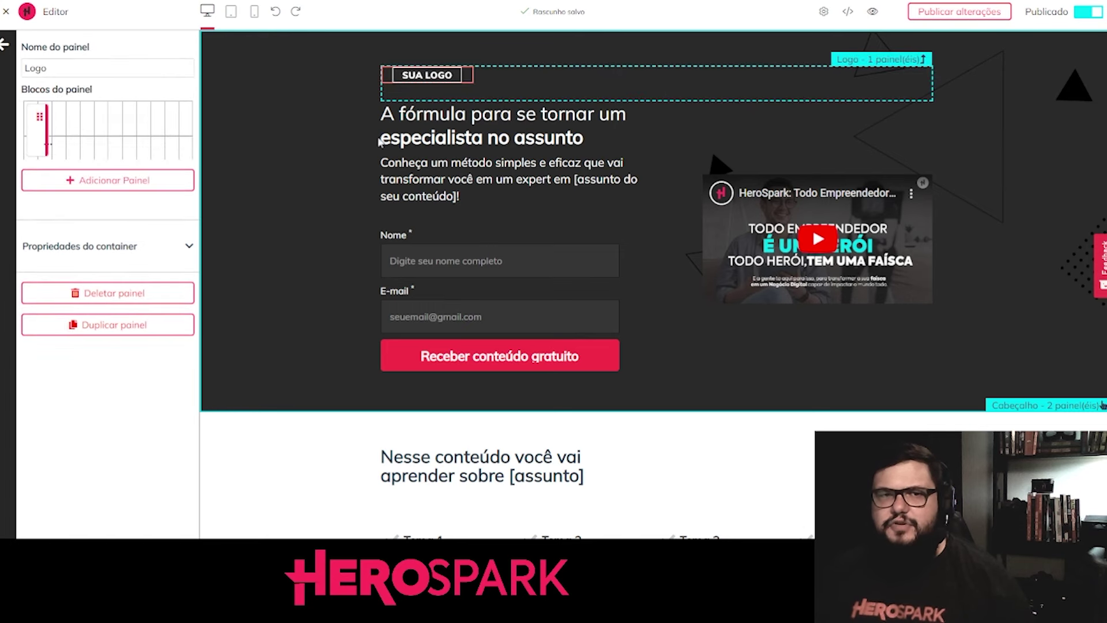
{"action": "left_click", "coordinate": [347, 131]}
{"action": "left_click", "coordinate": [707, 461]}
{"action": "scroll", "coordinate": [700, 447], "scroll_direction": "down", "scroll_amount": 8}
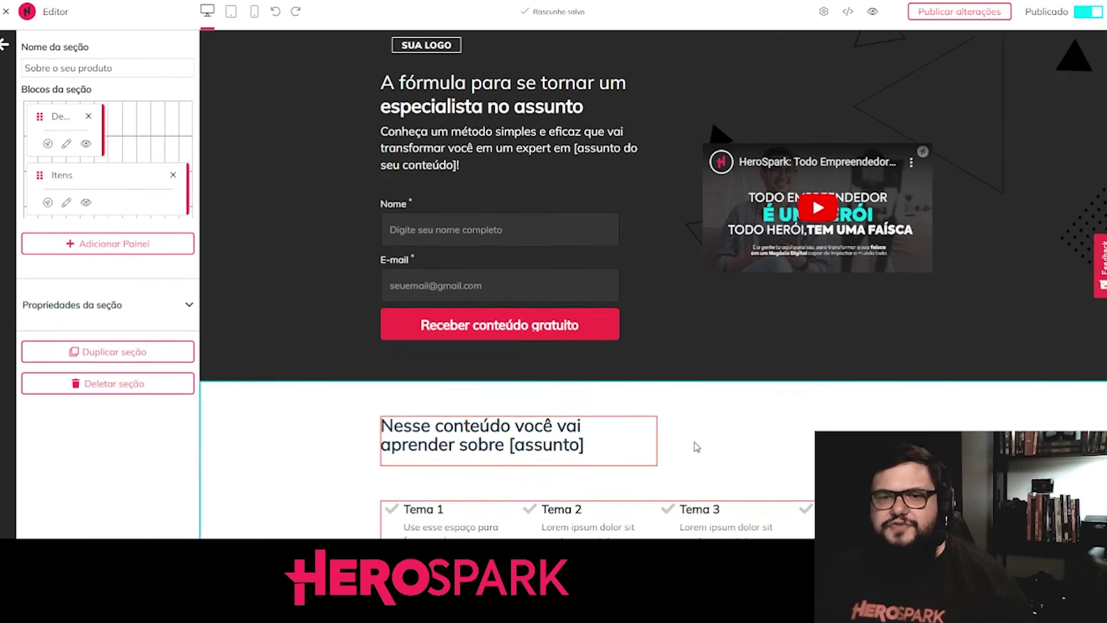
{"action": "scroll", "coordinate": [723, 346], "scroll_direction": "down", "scroll_amount": 3}
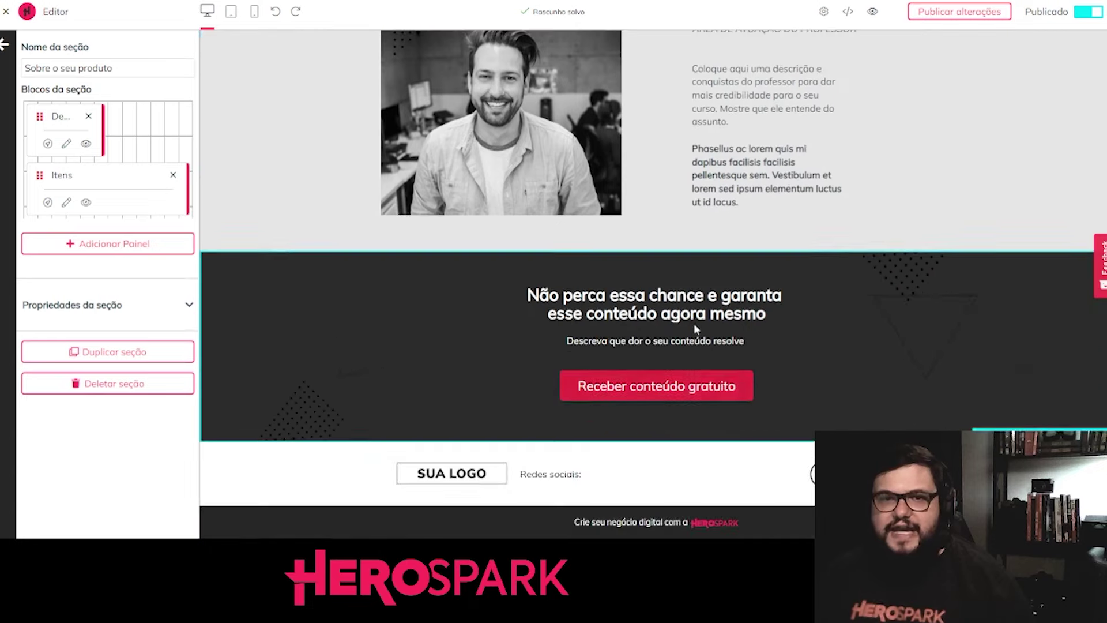
{"action": "scroll", "coordinate": [634, 222], "scroll_direction": "up", "scroll_amount": 3}
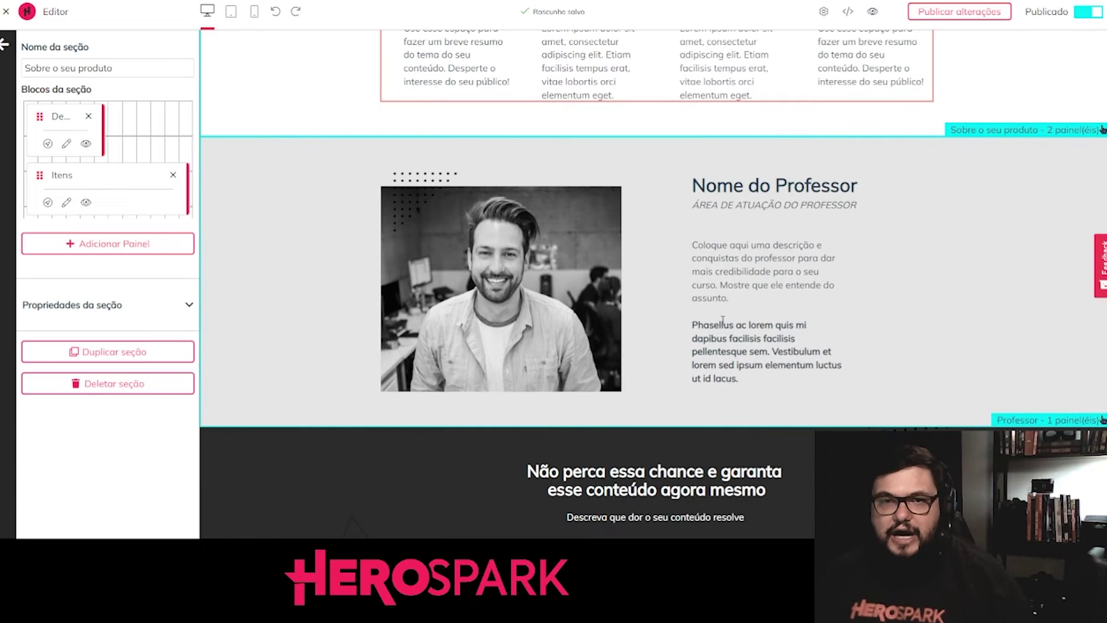
{"action": "scroll", "coordinate": [666, 316], "scroll_direction": "up", "scroll_amount": 10}
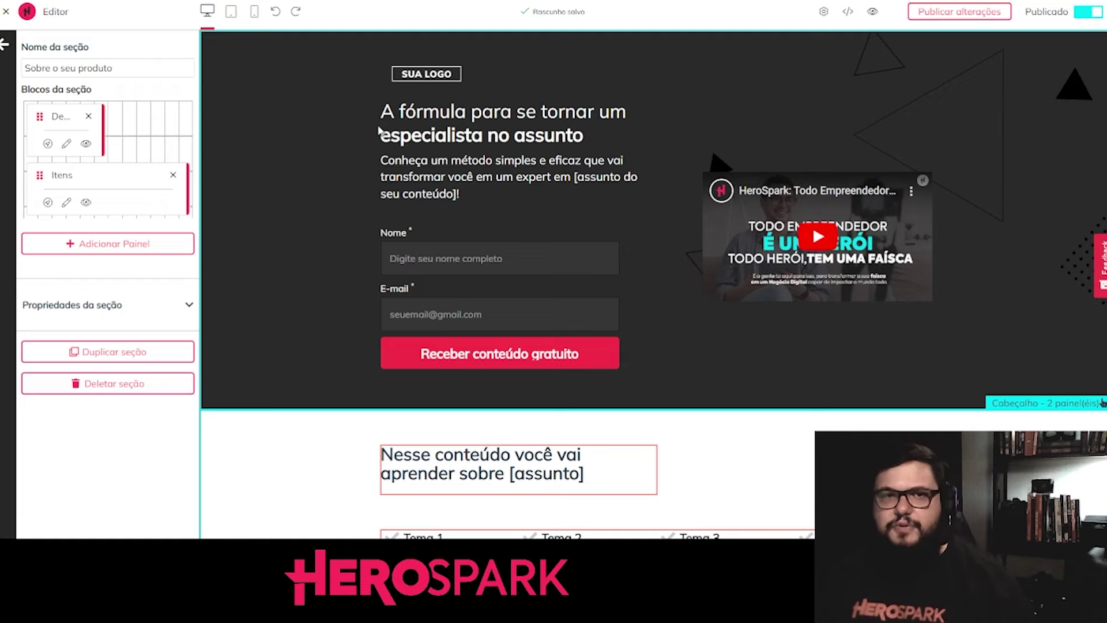
Inspect the logo image and the title text in the capture page header
{"action": "left_click", "coordinate": [437, 77]}
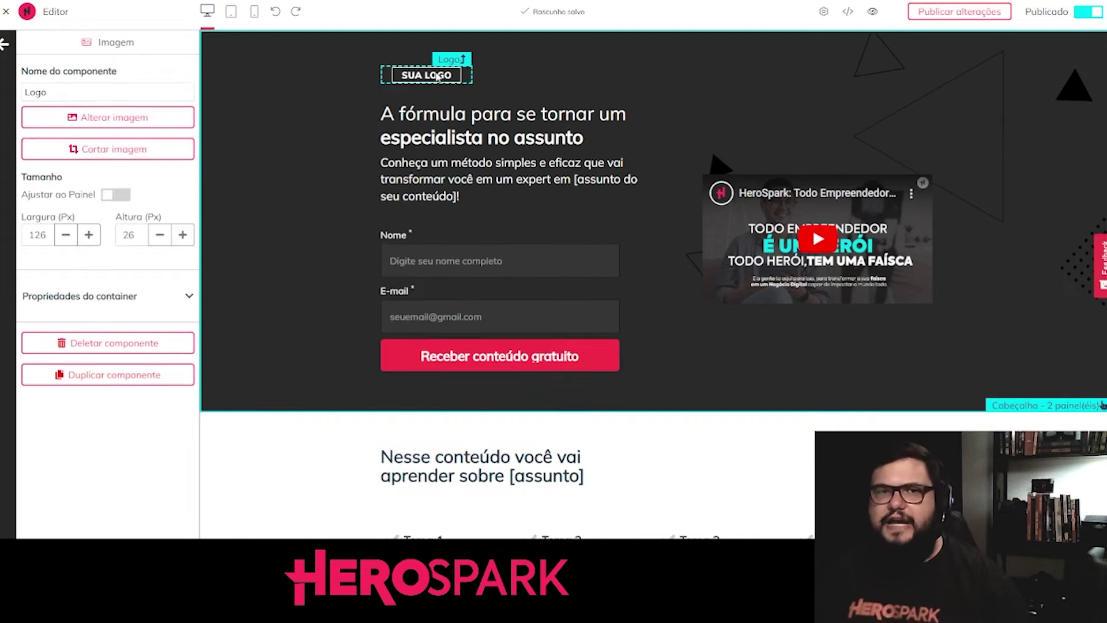
{"action": "left_click", "coordinate": [457, 114]}
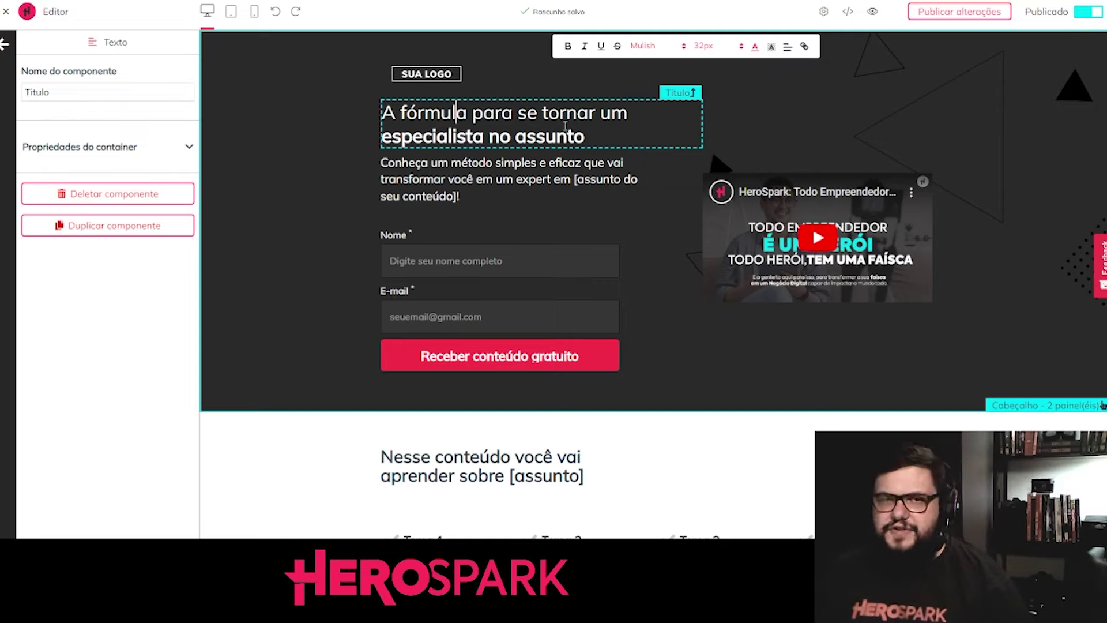
{"action": "left_click_drag", "start_coordinate": [594, 146], "coordinate": [362, 122]}
{"action": "left_click", "coordinate": [334, 124]}
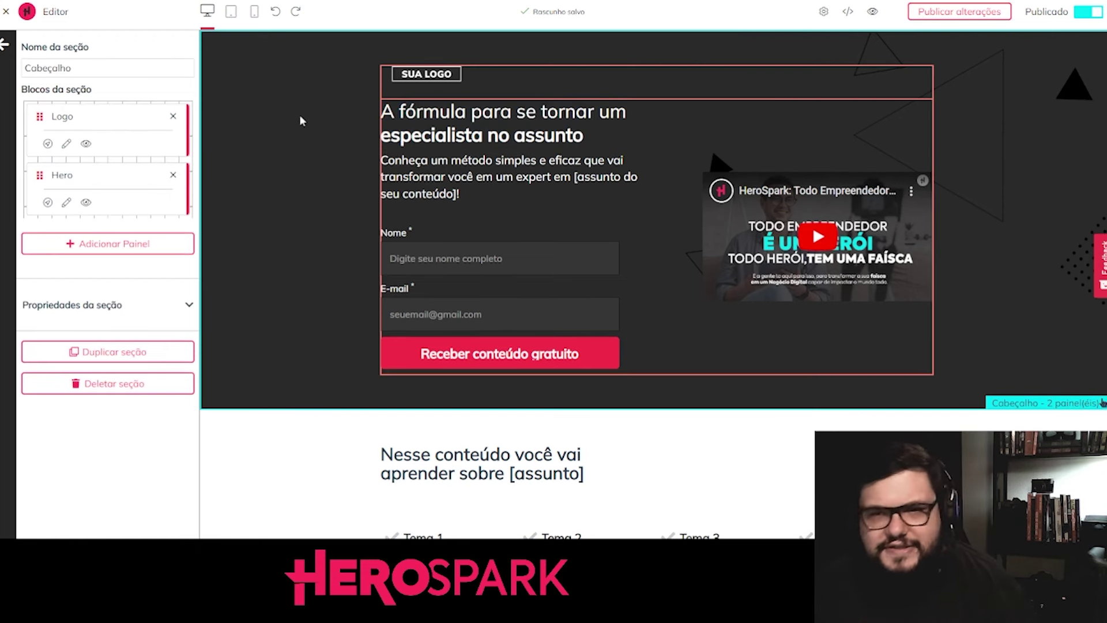
{"action": "left_click", "coordinate": [749, 450]}
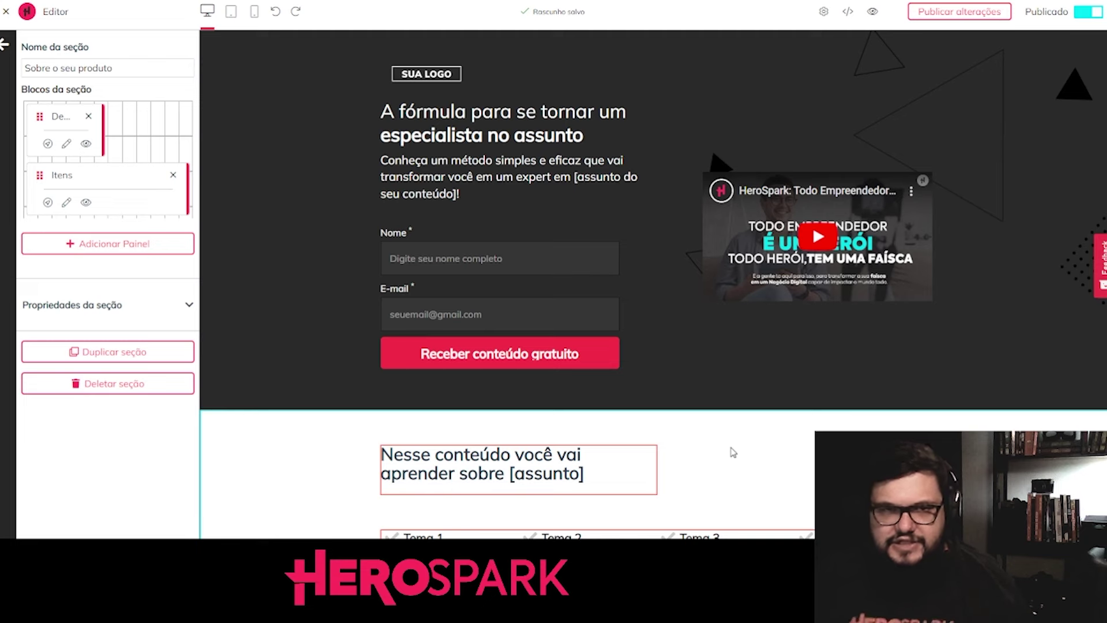
{"action": "left_click_drag", "start_coordinate": [385, 111], "coordinate": [595, 143]}
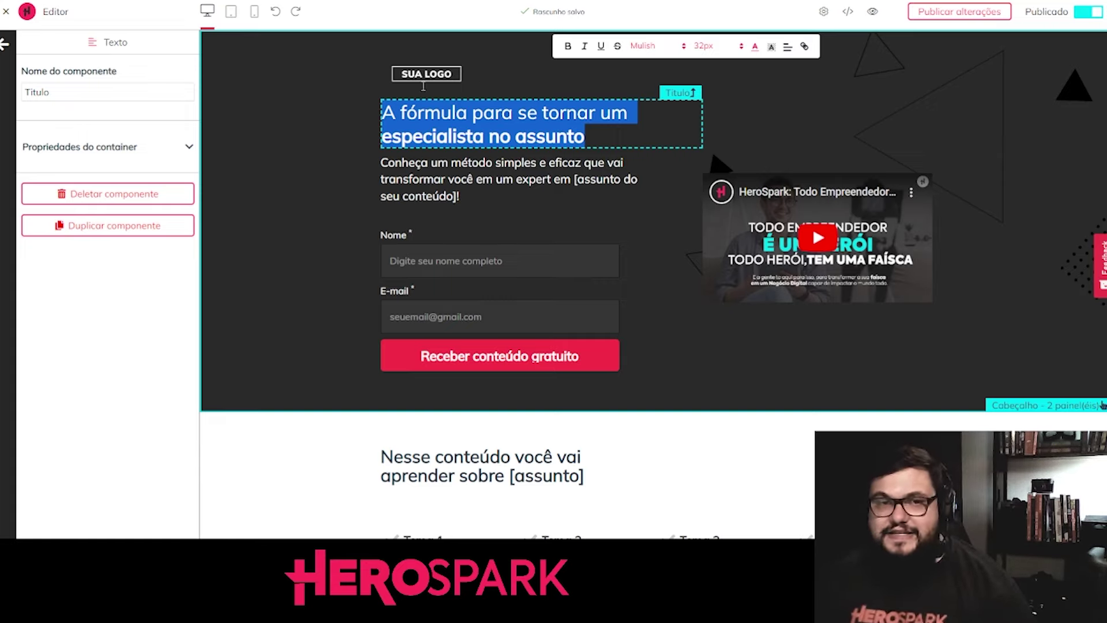
Examine the subtitle text below the header title
{"action": "left_click", "coordinate": [439, 163]}
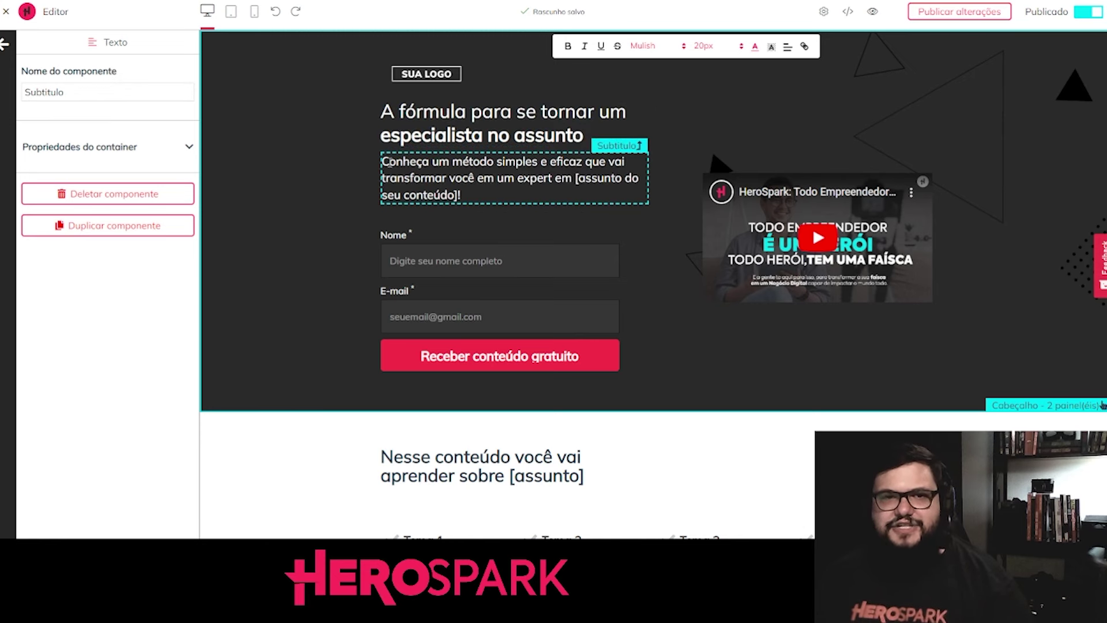
{"action": "left_click_drag", "start_coordinate": [382, 161], "coordinate": [515, 196]}
{"action": "left_click", "coordinate": [515, 196]}
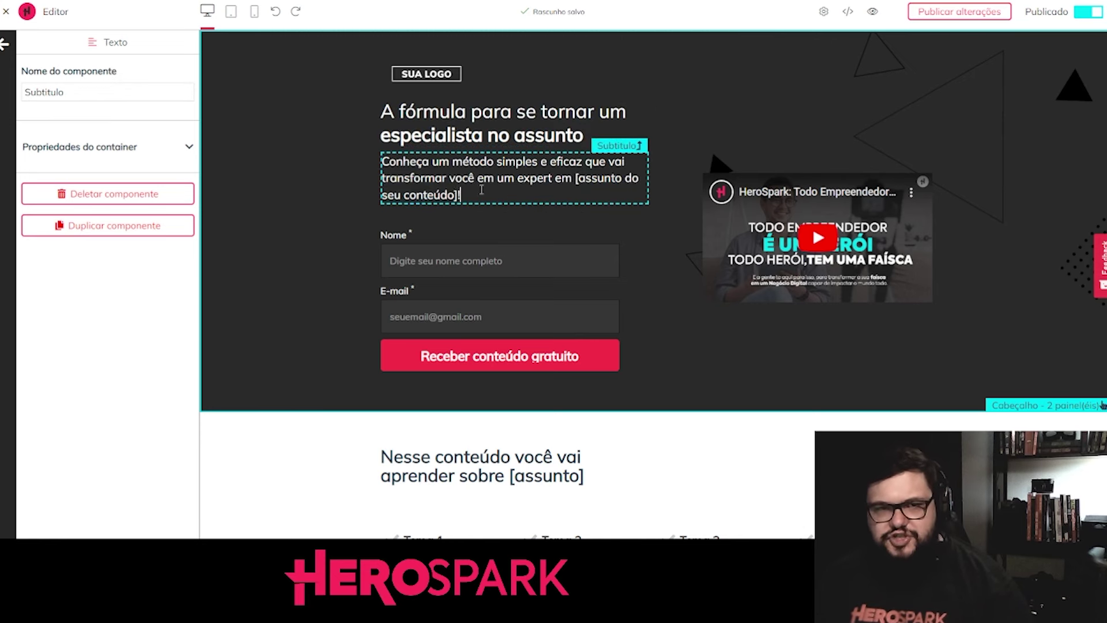
{"action": "left_click_drag", "start_coordinate": [461, 196], "coordinate": [382, 161]}
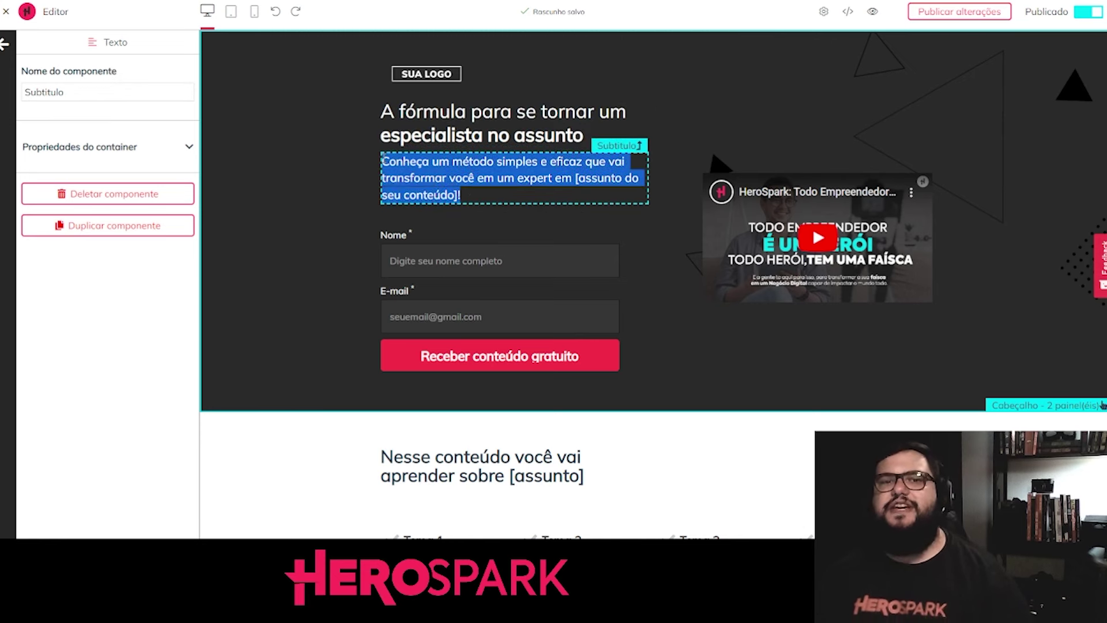
{"action": "left_click", "coordinate": [329, 168]}
{"action": "left_click", "coordinate": [492, 171]}
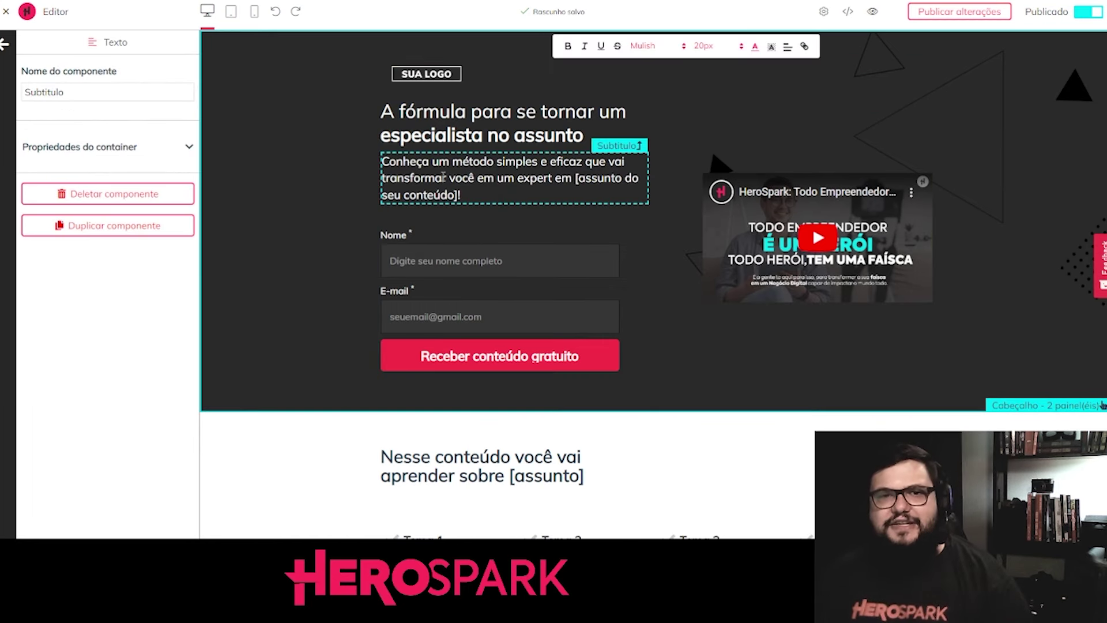
{"action": "left_click_drag", "start_coordinate": [393, 165], "coordinate": [526, 189]}
{"action": "left_click", "coordinate": [551, 189]}
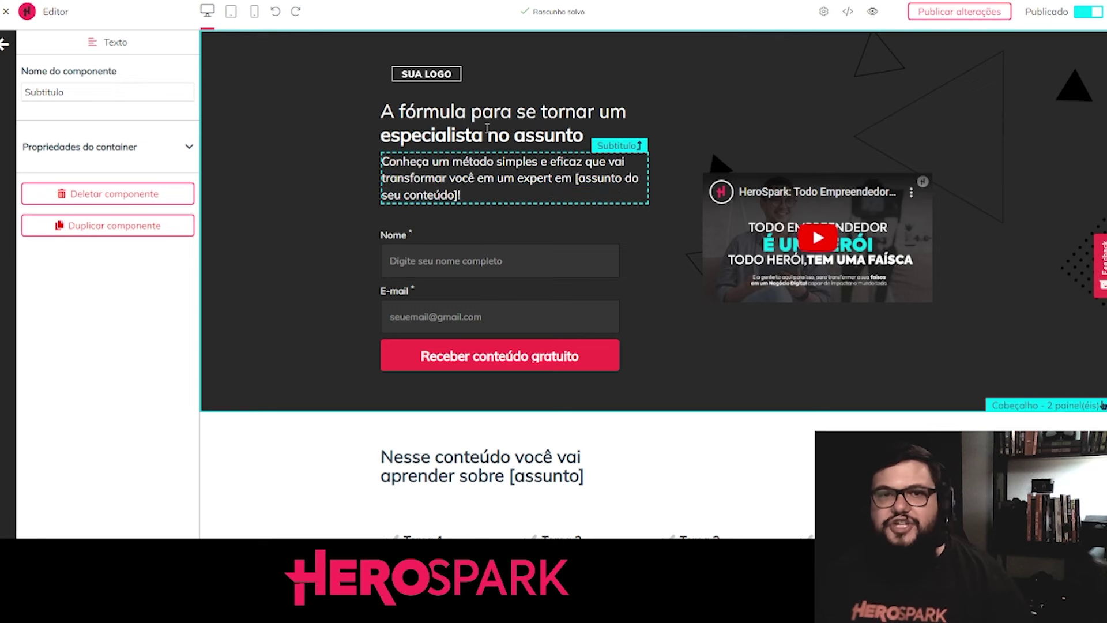
Replace the header title with "A proposta dos sonhos foi feita, mas você precisa de inglês para aproveitar. Você consegue?"
{"action": "left_click", "coordinate": [487, 133]}
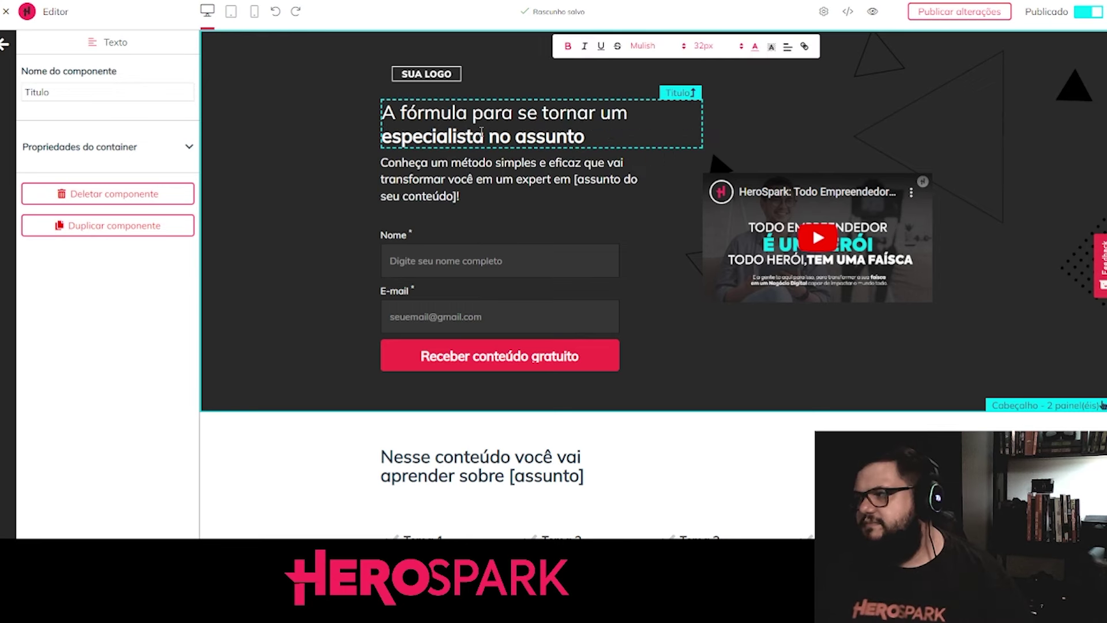
{"action": "left_click", "coordinate": [291, 141]}
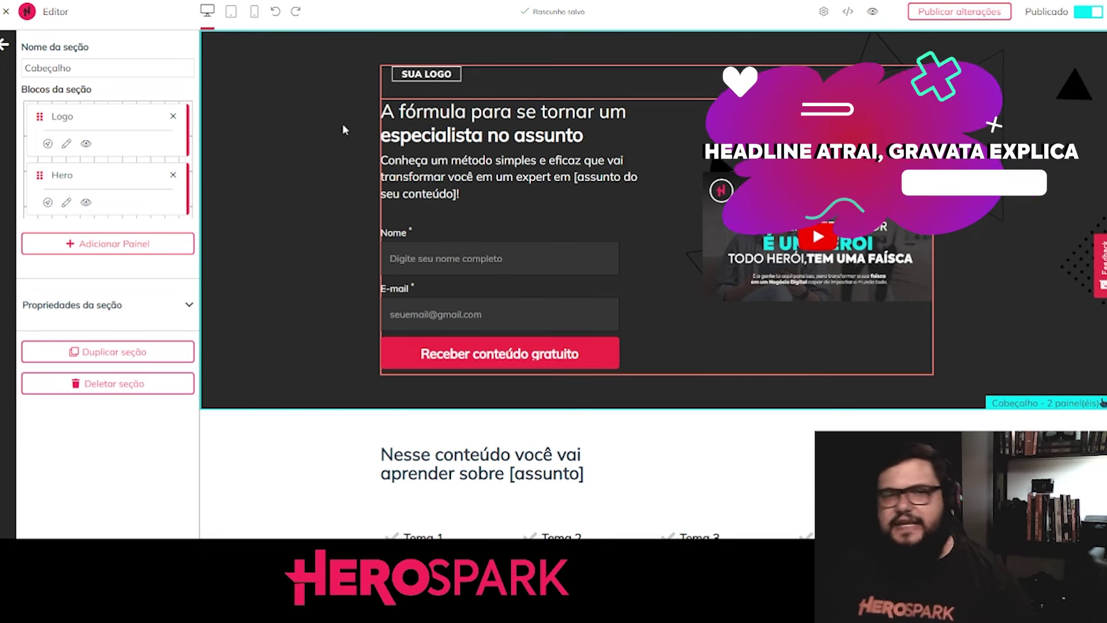
{"action": "left_click", "coordinate": [517, 113]}
{"action": "key", "text": "ctrl+a"}
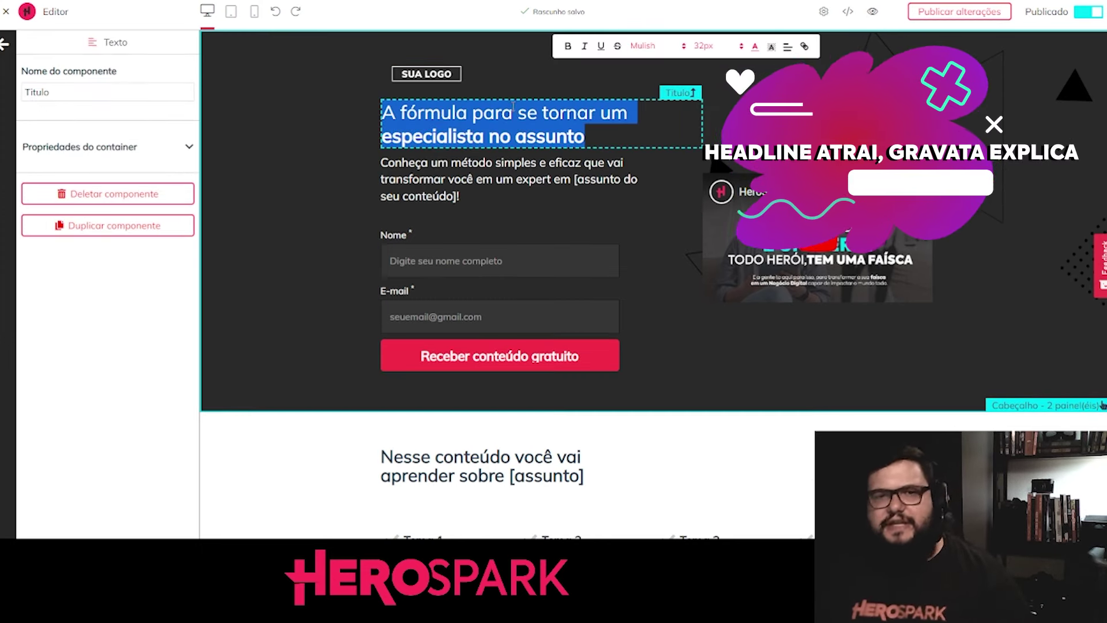
{"action": "type", "text": "A proposta dos sonhos foi feita, mas você precisa de inglês para aproveitar. Você consegue?"}
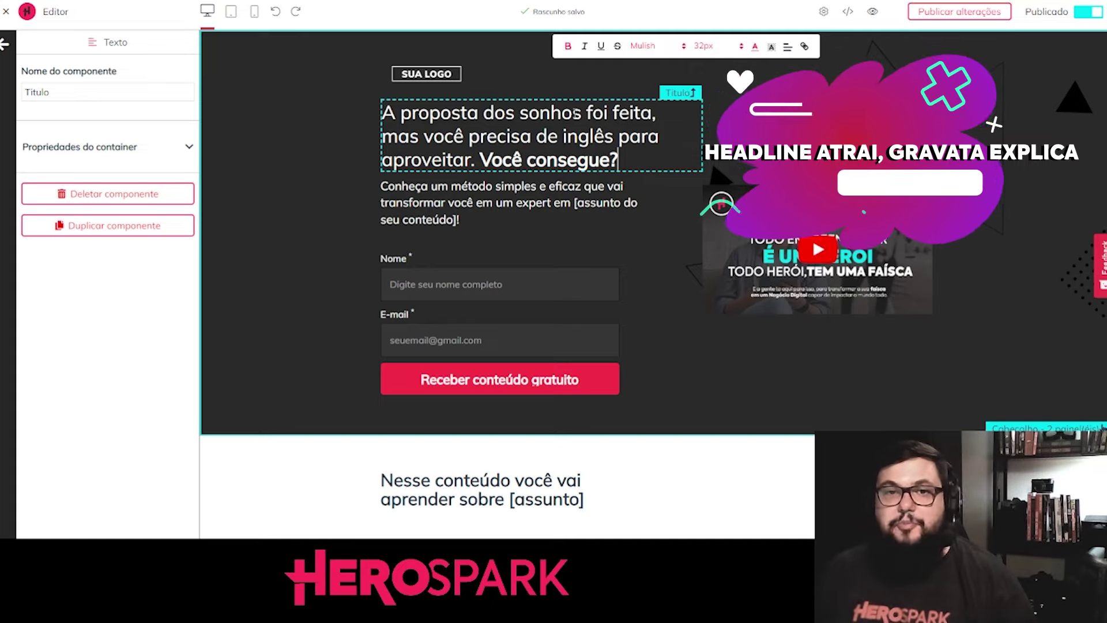
{"action": "left_click_drag", "start_coordinate": [433, 136], "coordinate": [604, 136]}
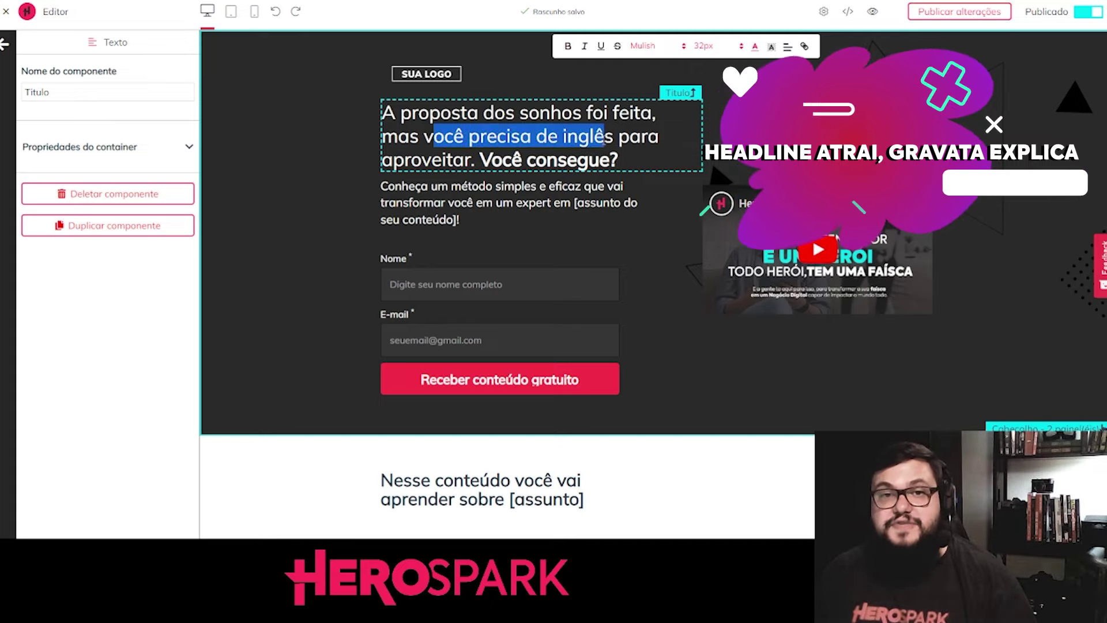
{"action": "left_click_drag", "start_coordinate": [480, 160], "coordinate": [609, 161]}
{"action": "left_click", "coordinate": [602, 159]}
{"action": "left_click", "coordinate": [633, 157]}
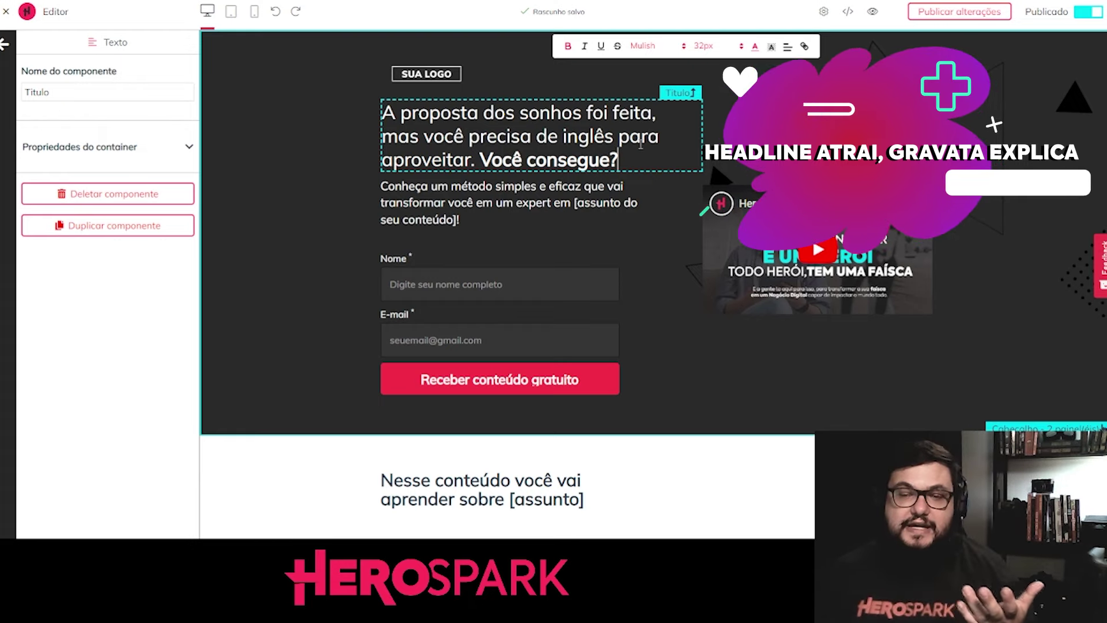
Review the header subtitle against the new title and inspect the settings of the header video
{"action": "left_click", "coordinate": [463, 216]}
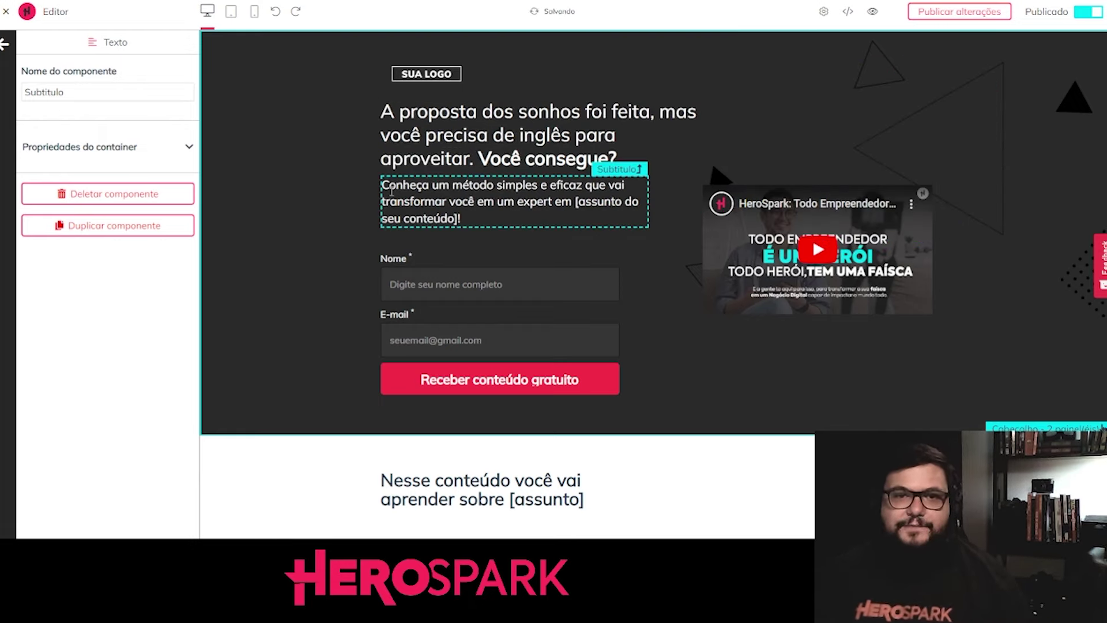
{"action": "left_click_drag", "start_coordinate": [382, 187], "coordinate": [503, 221]}
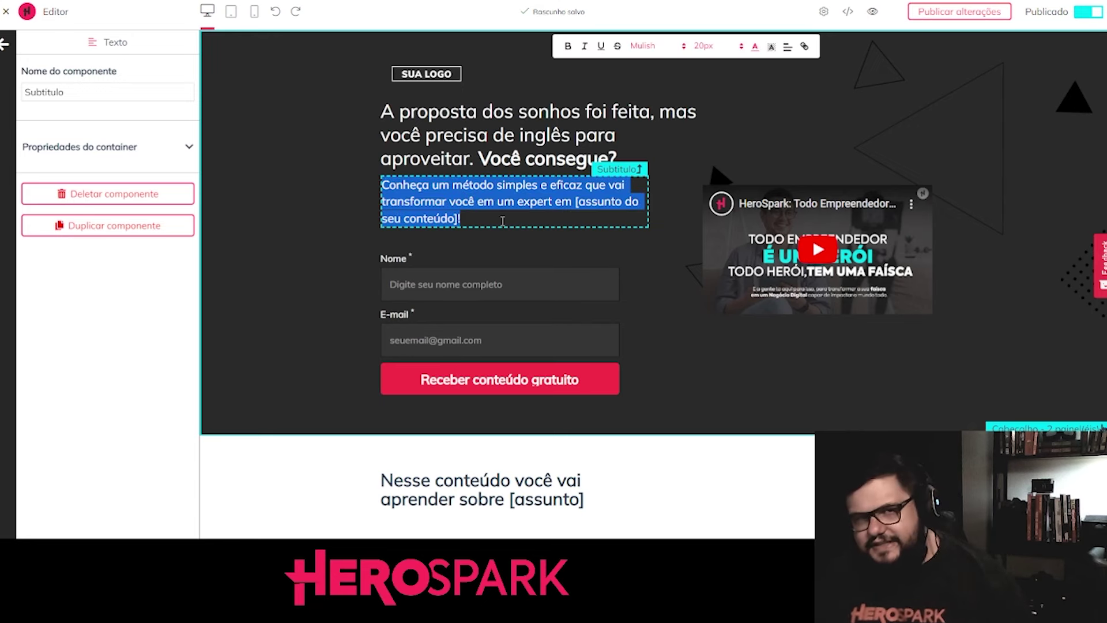
{"action": "left_click", "coordinate": [347, 220]}
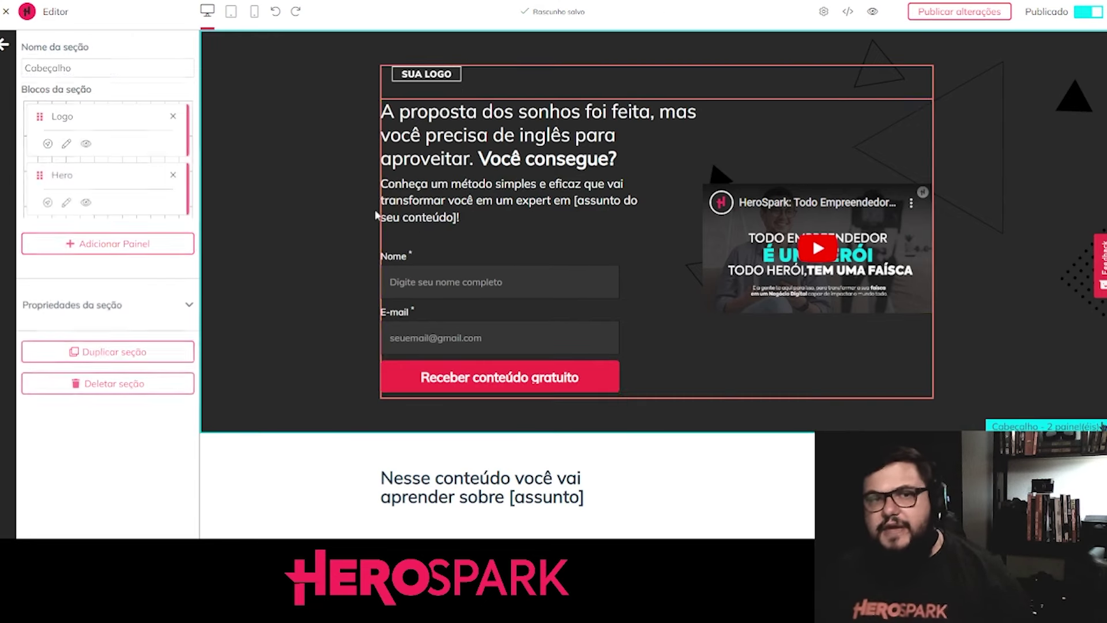
{"action": "left_click", "coordinate": [492, 212]}
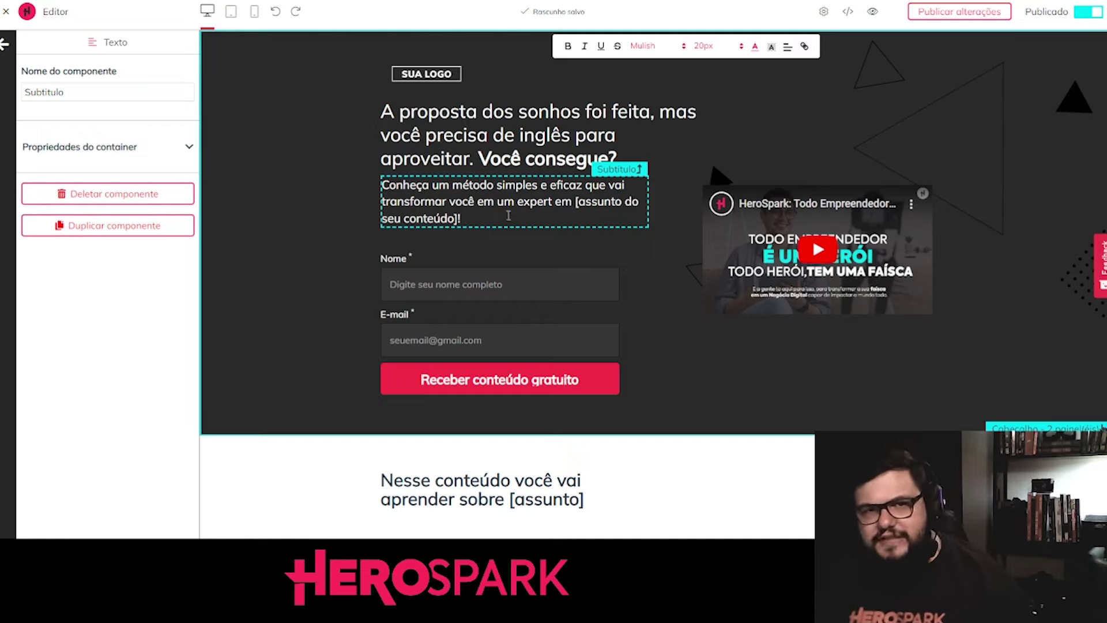
{"action": "left_click", "coordinate": [431, 128]}
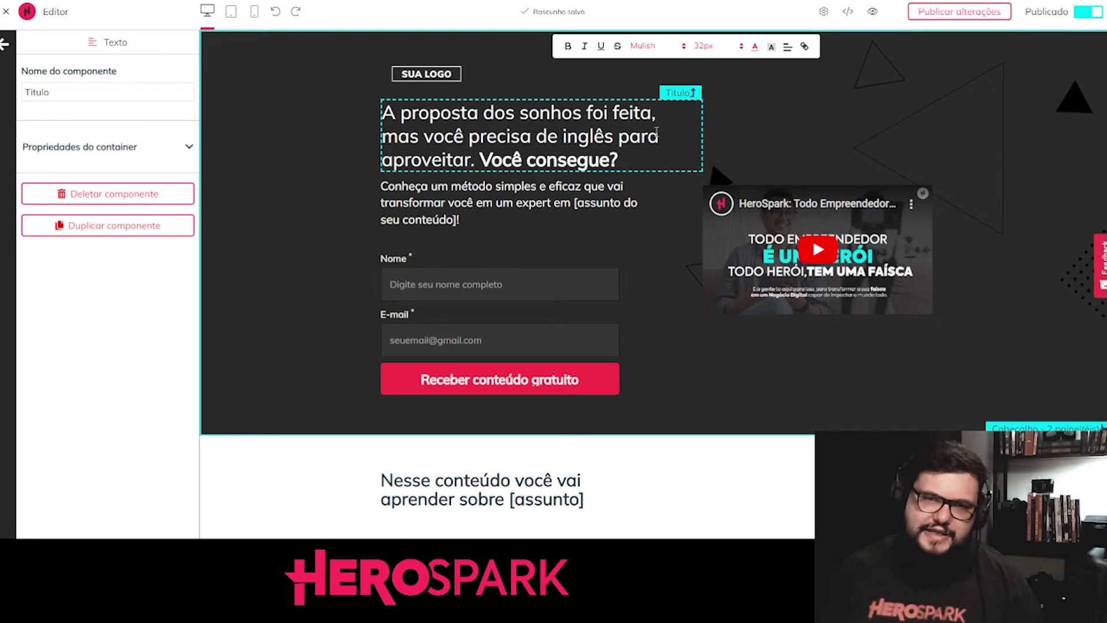
{"action": "left_click", "coordinate": [468, 219]}
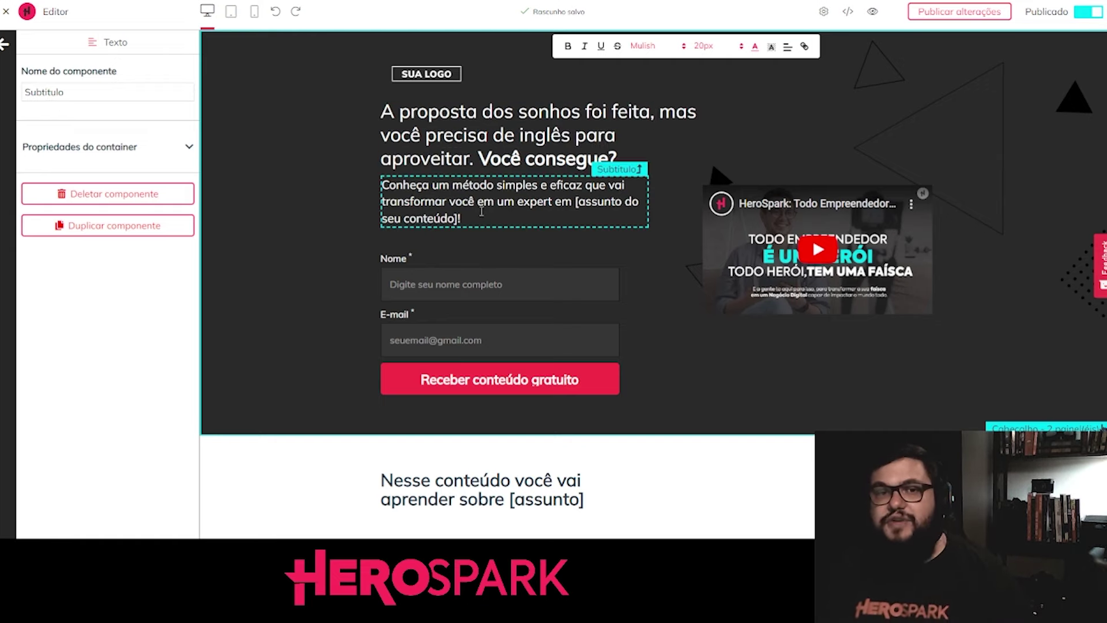
{"action": "left_click_drag", "start_coordinate": [468, 219], "coordinate": [380, 184]}
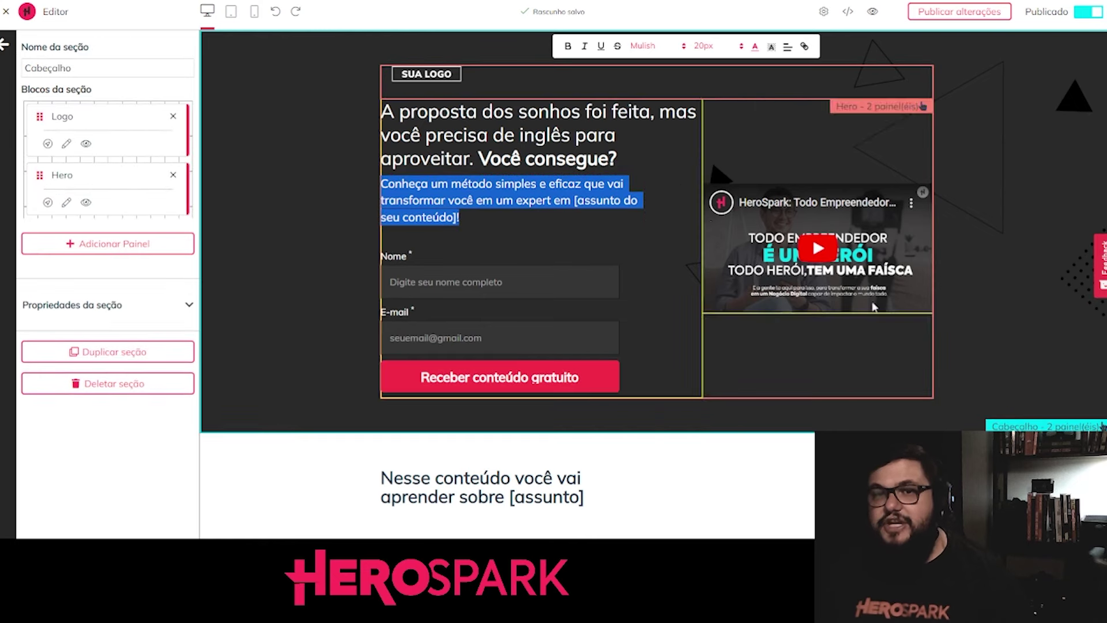
{"action": "left_click", "coordinate": [487, 202]}
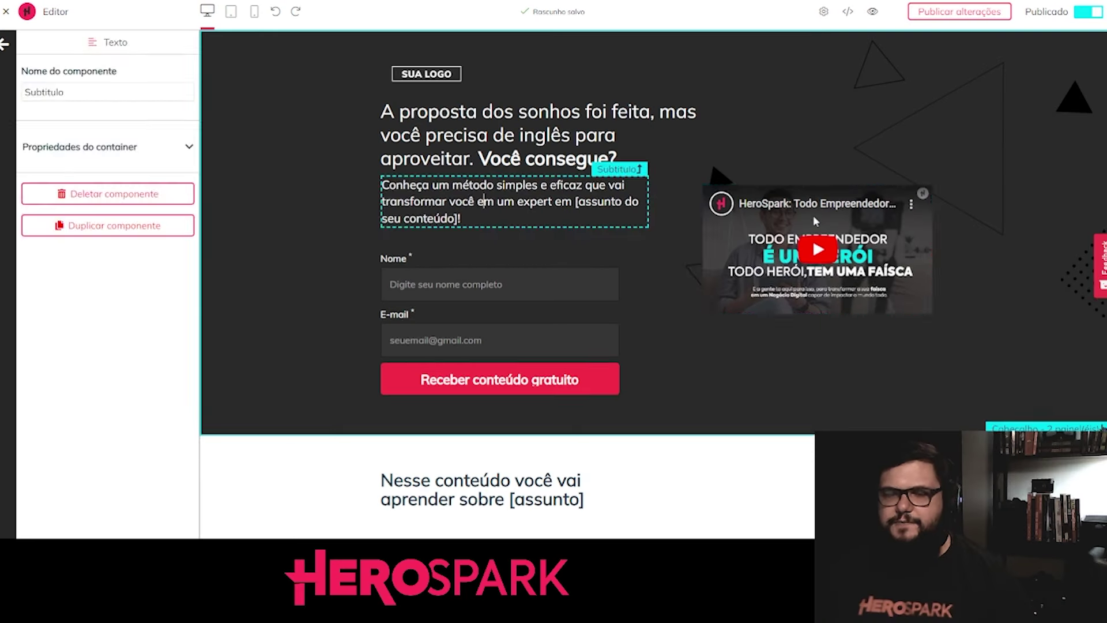
{"action": "left_click", "coordinate": [813, 215]}
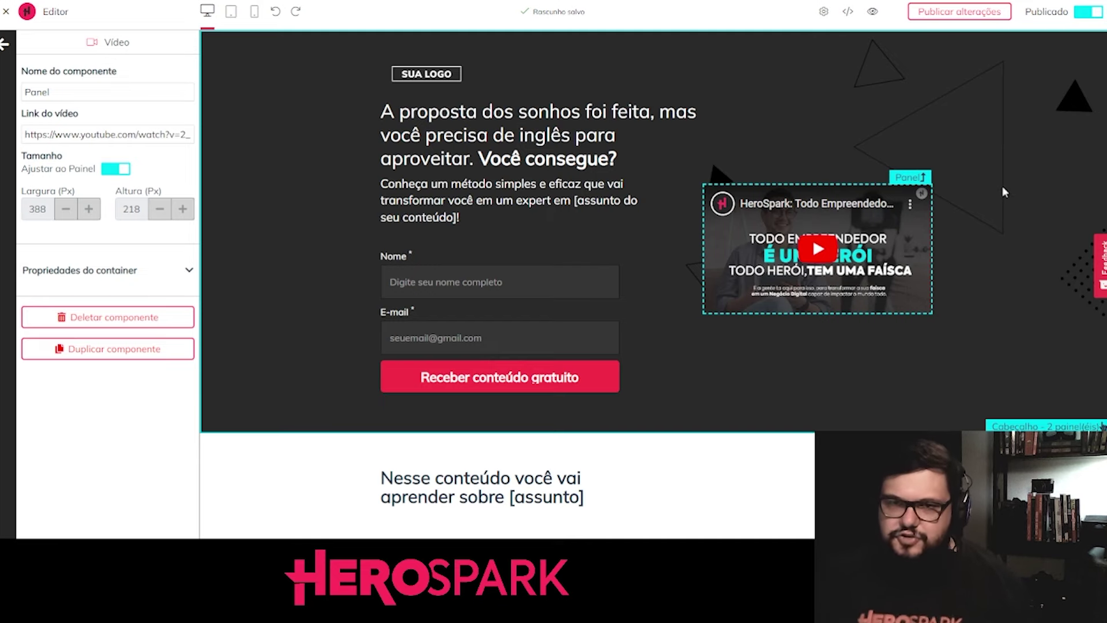
{"action": "left_click", "coordinate": [1022, 170]}
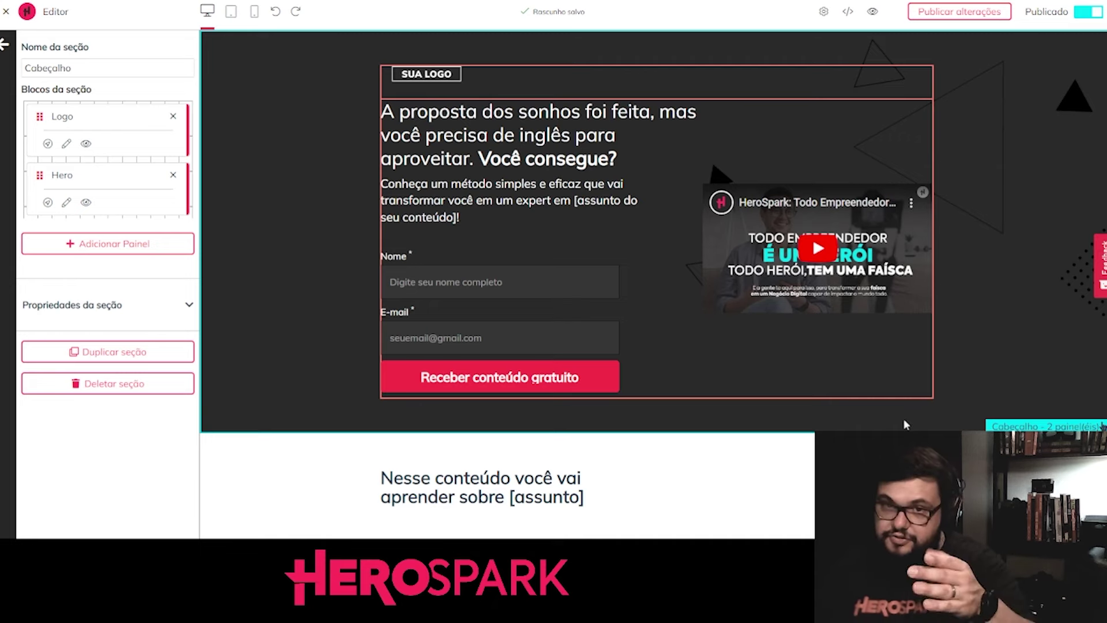
Examine the heading of the Sobre o seu produto section and compare it with the header texts
{"action": "left_click", "coordinate": [802, 458]}
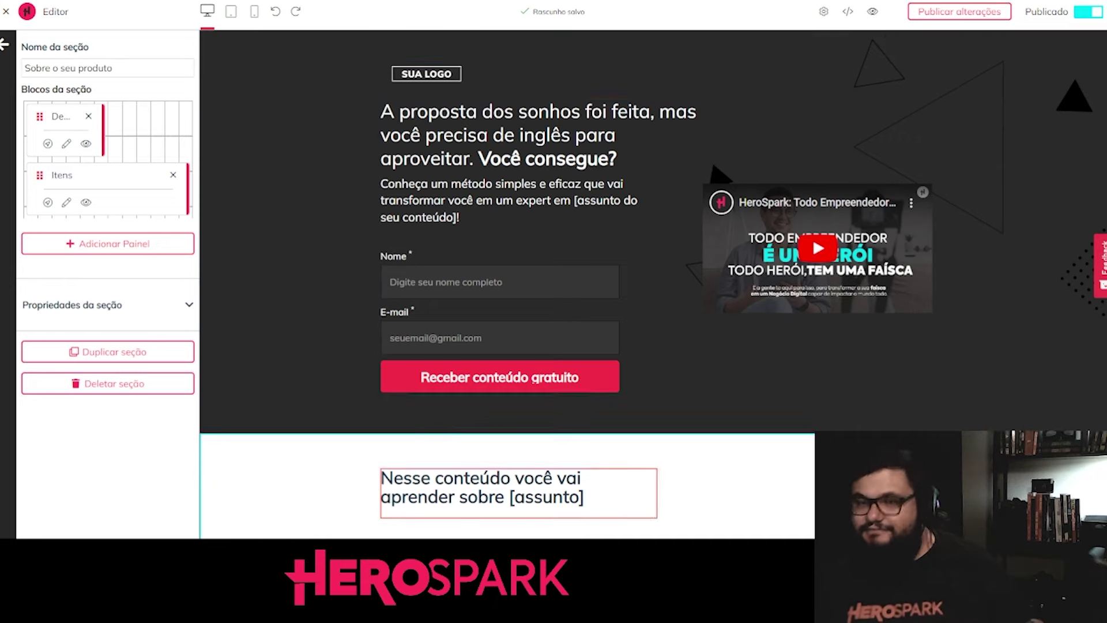
{"action": "scroll", "coordinate": [821, 392], "scroll_direction": "down", "scroll_amount": 5}
{"action": "scroll", "coordinate": [821, 378], "scroll_direction": "down", "scroll_amount": 1}
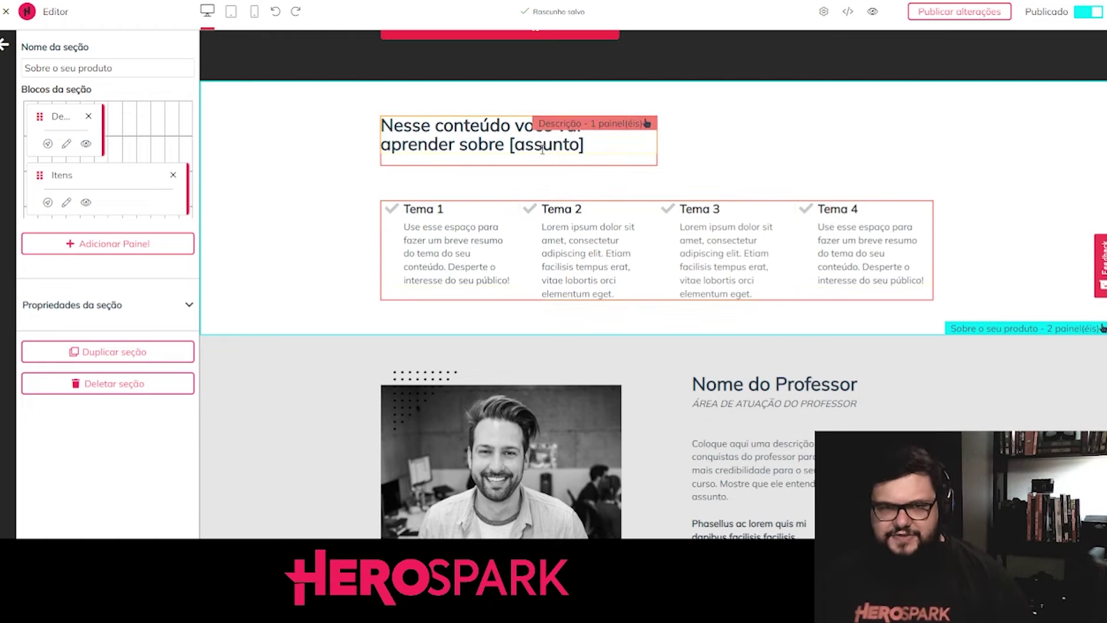
{"action": "left_click", "coordinate": [611, 142]}
{"action": "scroll", "coordinate": [807, 173], "scroll_direction": "down", "scroll_amount": 5}
{"action": "scroll", "coordinate": [818, 288], "scroll_direction": "up", "scroll_amount": 5}
{"action": "scroll", "coordinate": [816, 278], "scroll_direction": "up", "scroll_amount": 2}
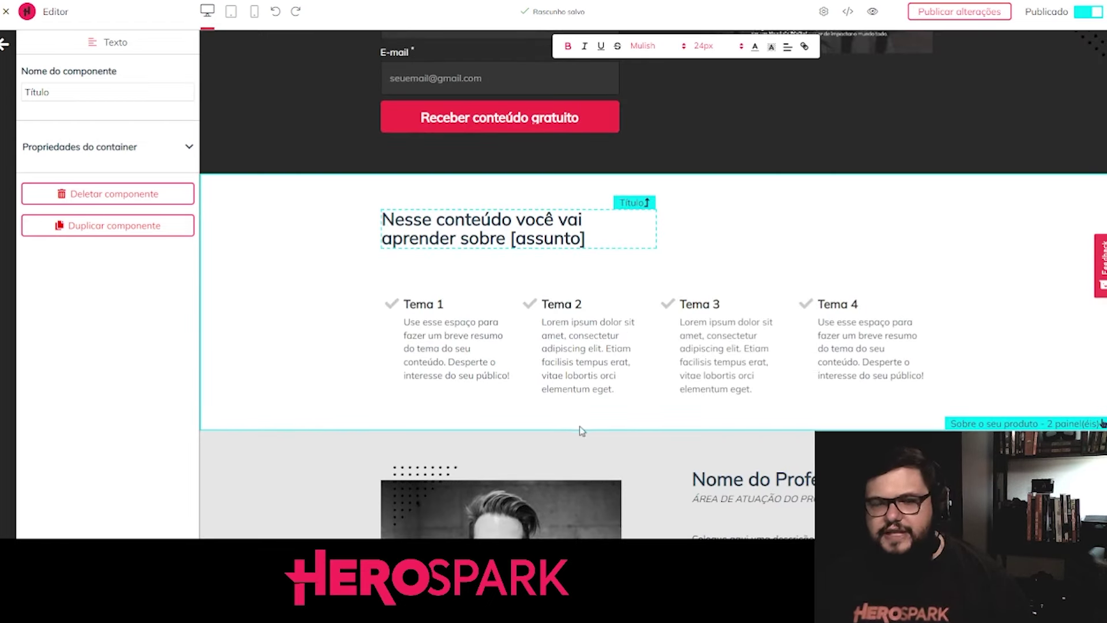
{"action": "left_click", "coordinate": [314, 198]}
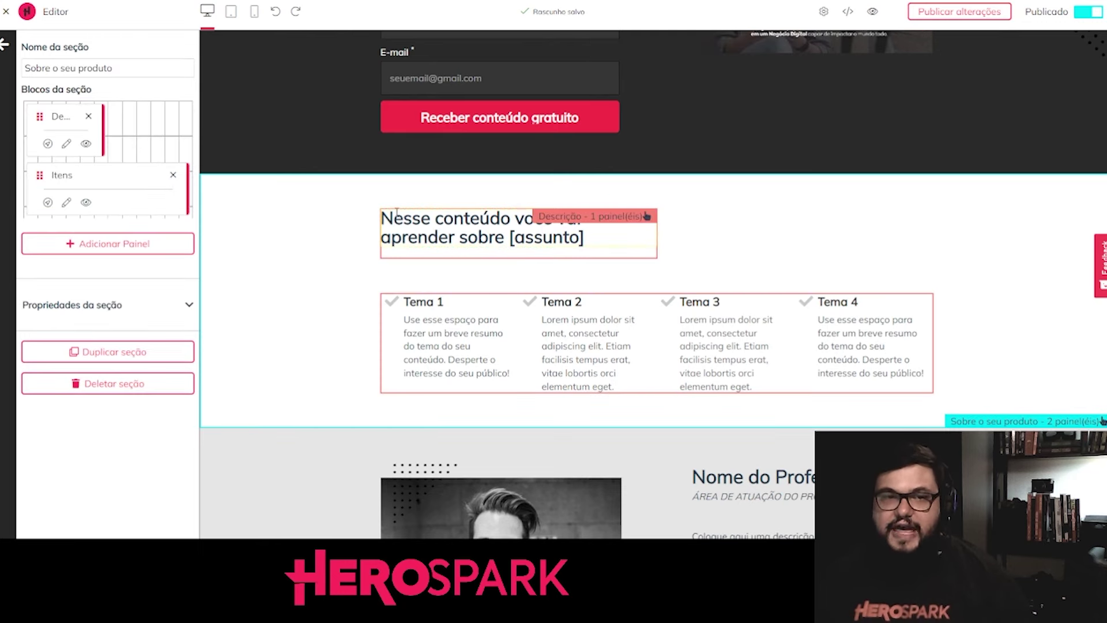
{"action": "left_click_drag", "start_coordinate": [397, 218], "coordinate": [585, 239]}
{"action": "left_click", "coordinate": [422, 297]}
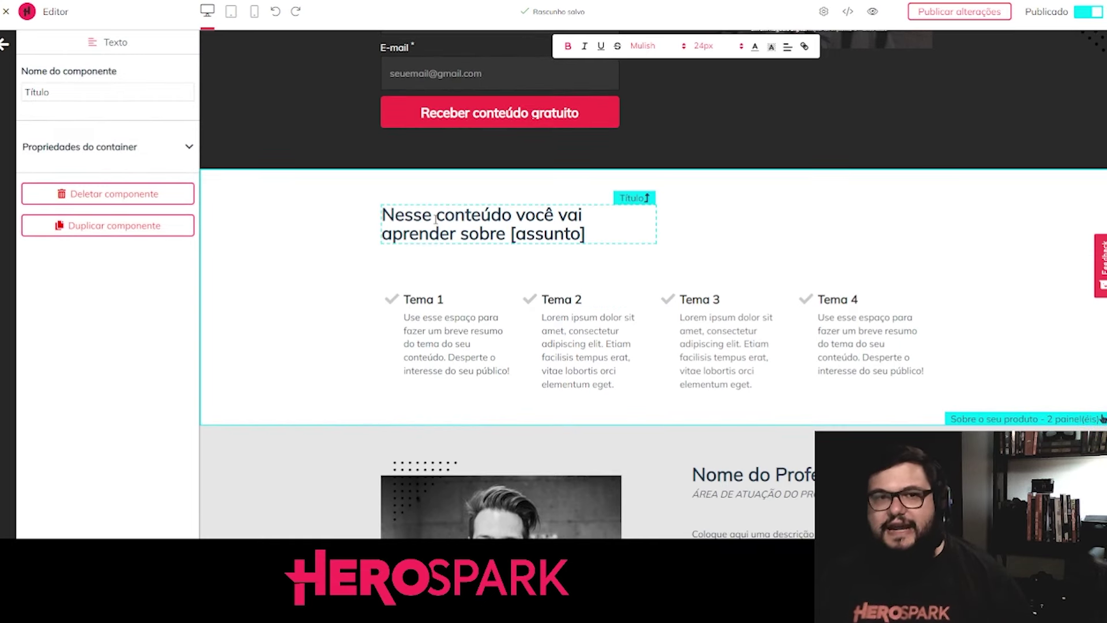
{"action": "left_click", "coordinate": [358, 234]}
{"action": "scroll", "coordinate": [394, 230], "scroll_direction": "up", "scroll_amount": 4}
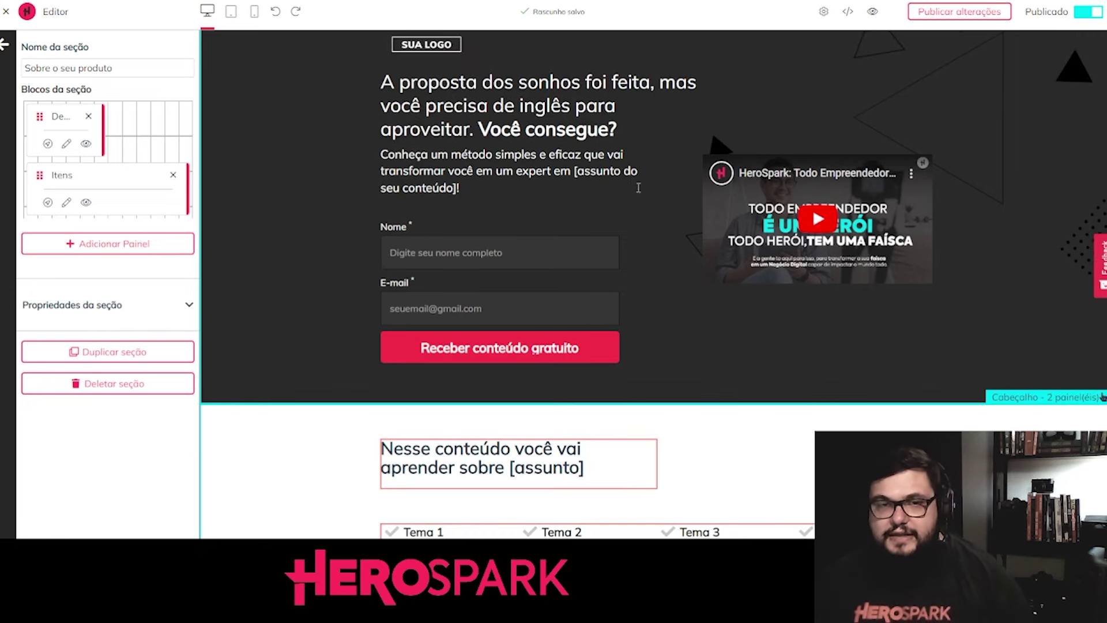
{"action": "scroll", "coordinate": [767, 310], "scroll_direction": "down", "scroll_amount": 4}
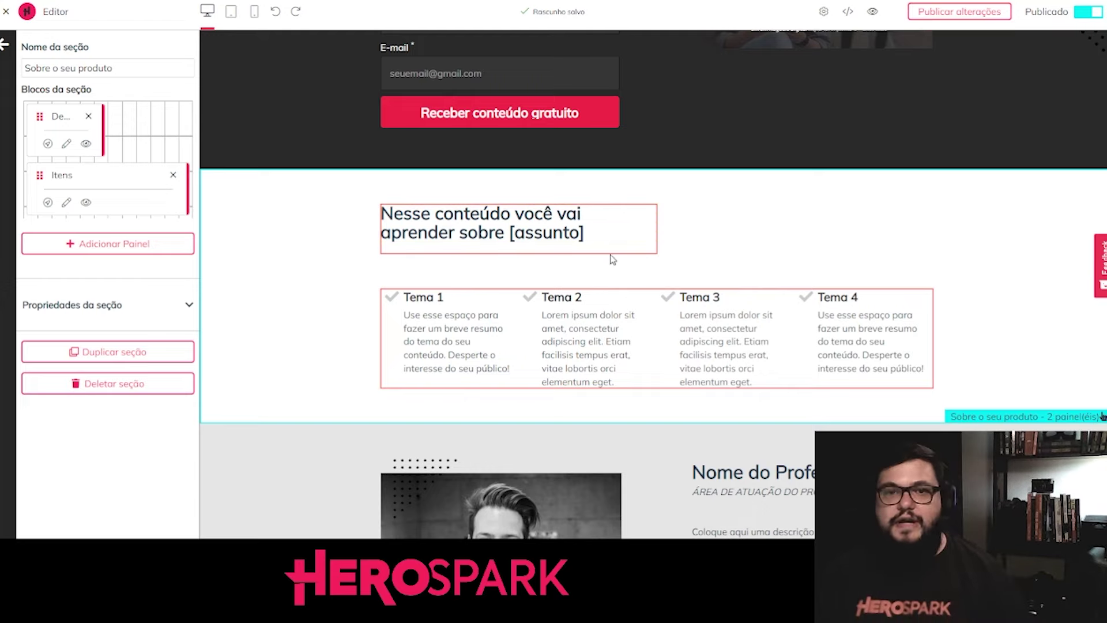
Inspect the topic titles Tema 2, Tema 3 and Tema 4 together with the section heading above them
{"action": "left_click", "coordinate": [576, 297]}
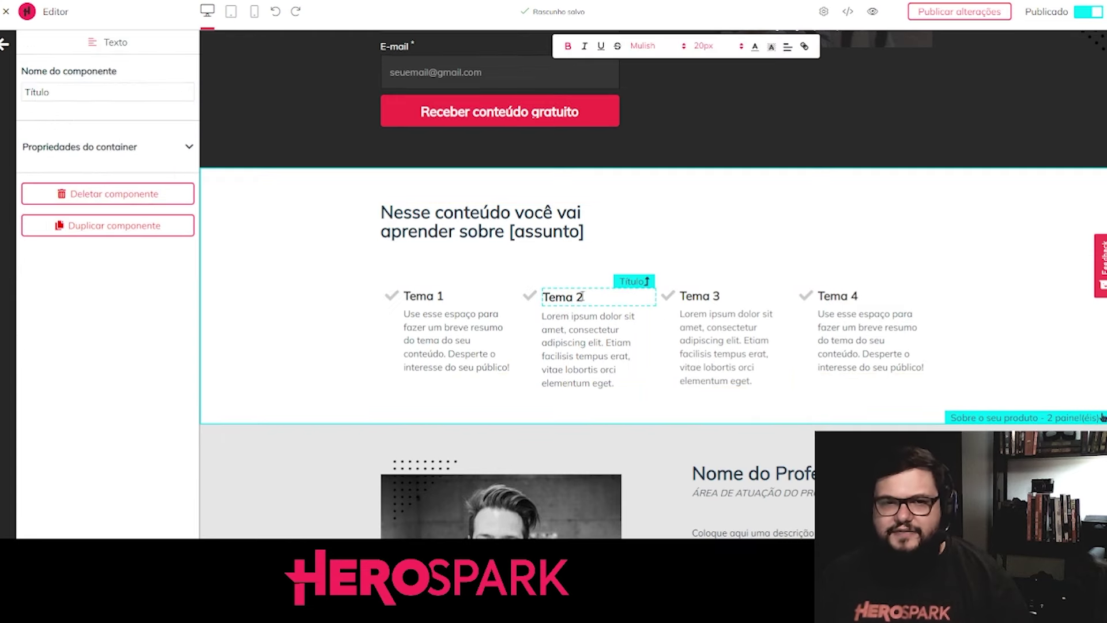
{"action": "left_click", "coordinate": [695, 299]}
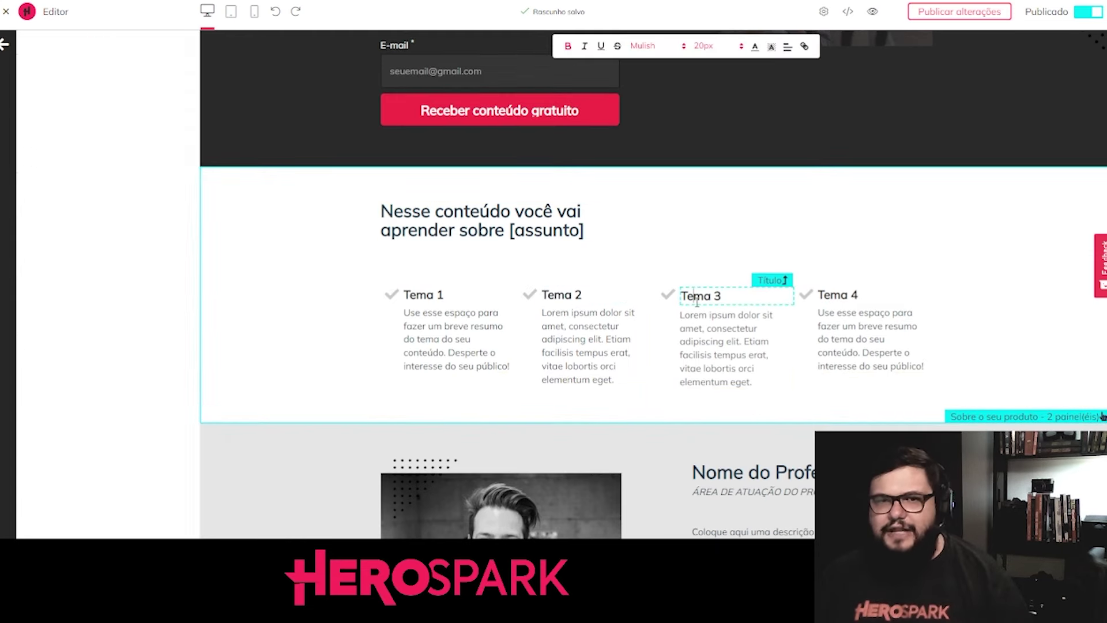
{"action": "left_click", "coordinate": [848, 298]}
{"action": "left_click", "coordinate": [581, 294]}
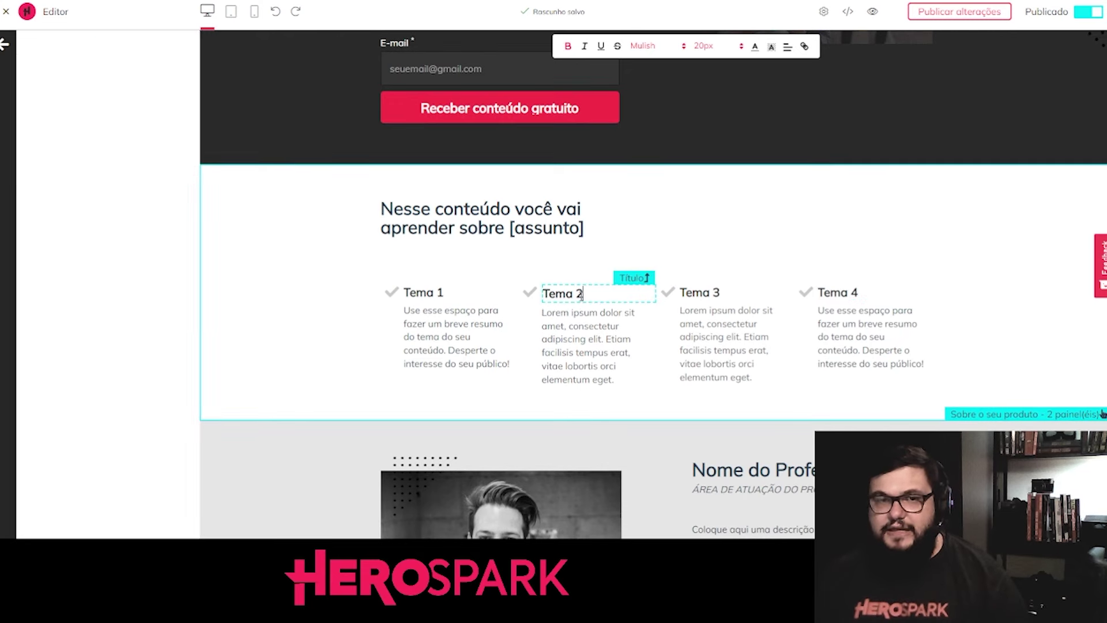
{"action": "left_click", "coordinate": [460, 288]}
{"action": "left_click", "coordinate": [460, 228]}
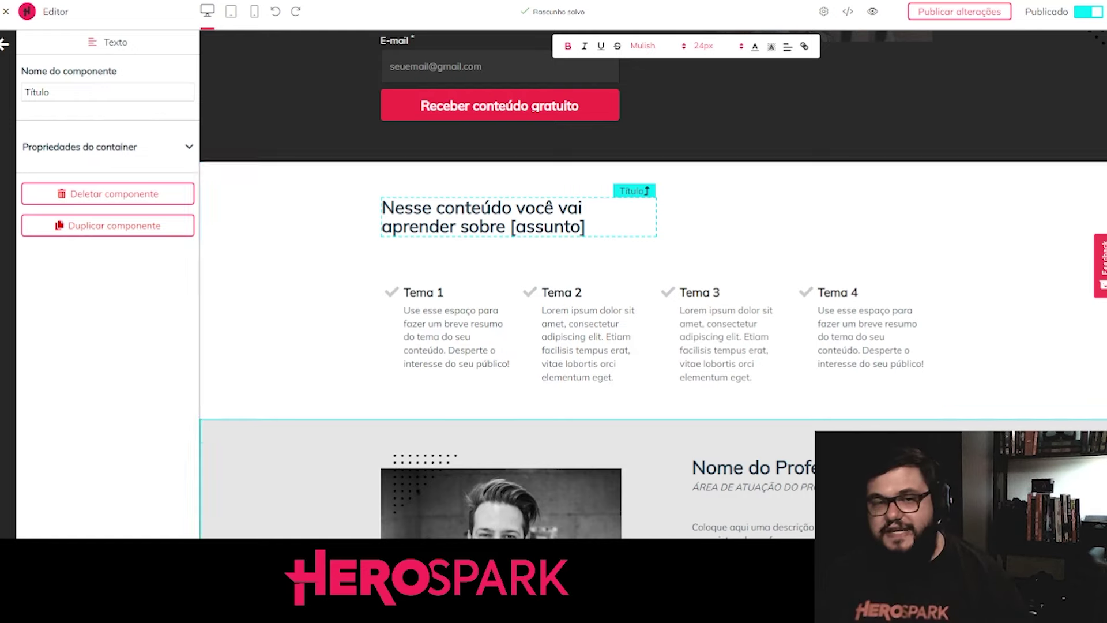
Examine the description texts under the four topics in the Sobre o seu produto section
{"action": "scroll", "coordinate": [663, 282], "scroll_direction": "down", "scroll_amount": 5}
{"action": "scroll", "coordinate": [663, 281], "scroll_direction": "up", "scroll_amount": 5}
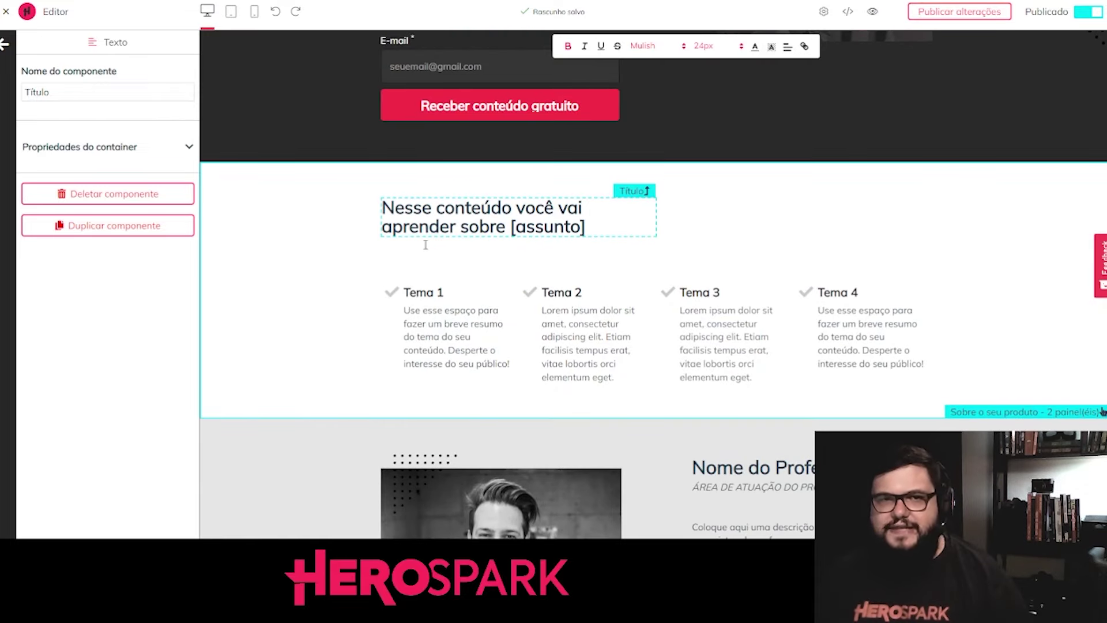
{"action": "left_click", "coordinate": [426, 314]}
{"action": "left_click", "coordinate": [600, 312]}
{"action": "left_click", "coordinate": [729, 323]}
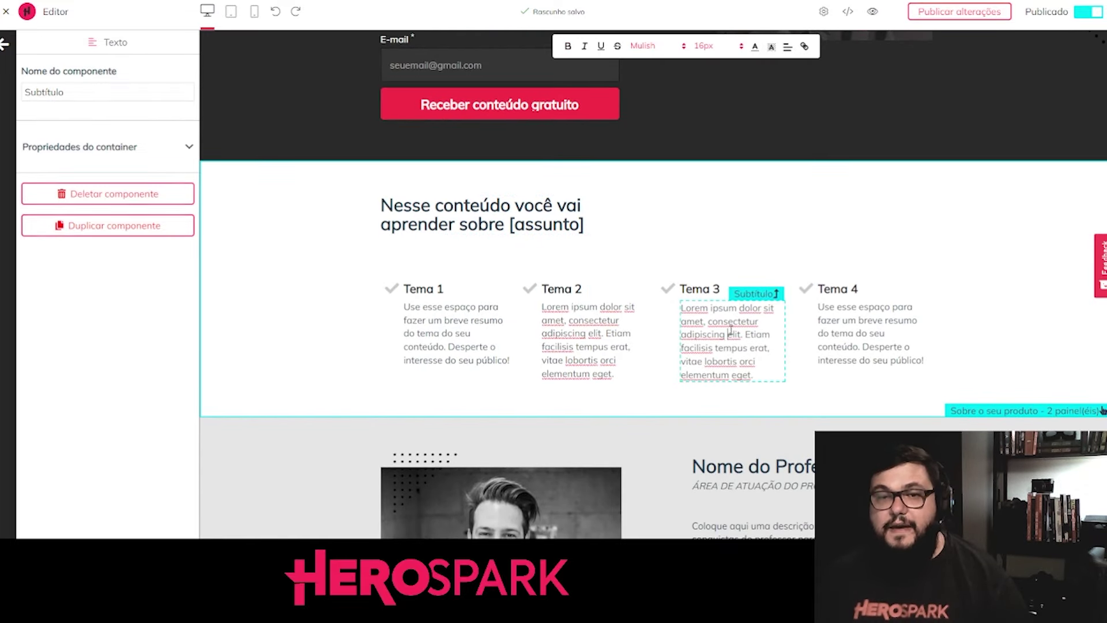
{"action": "left_click", "coordinate": [901, 328]}
{"action": "left_click", "coordinate": [502, 331]}
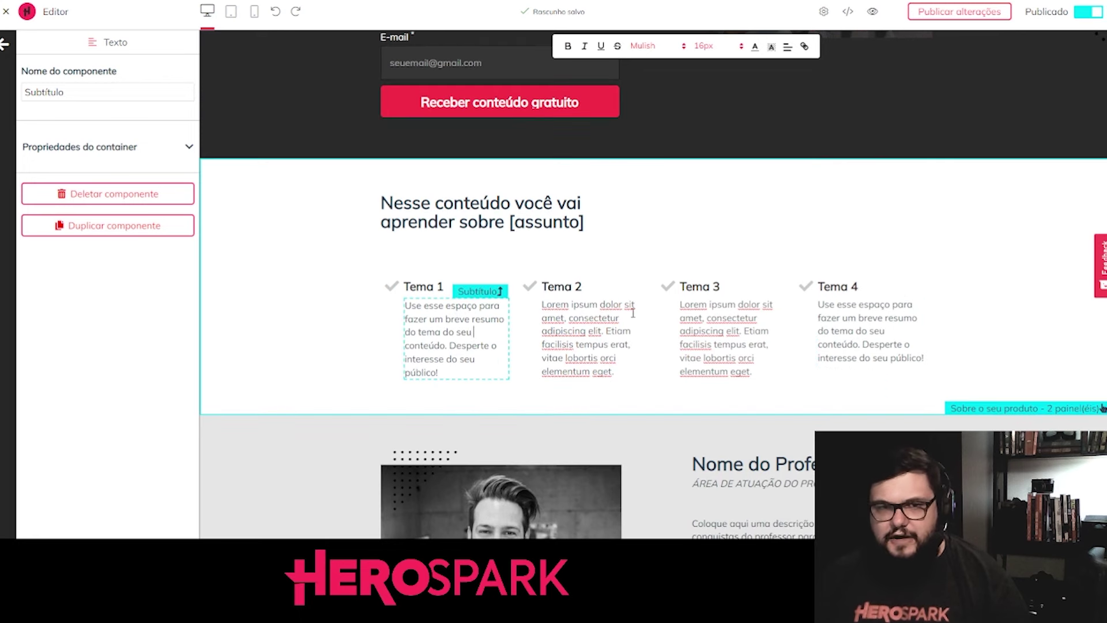
{"action": "left_click", "coordinate": [632, 315]}
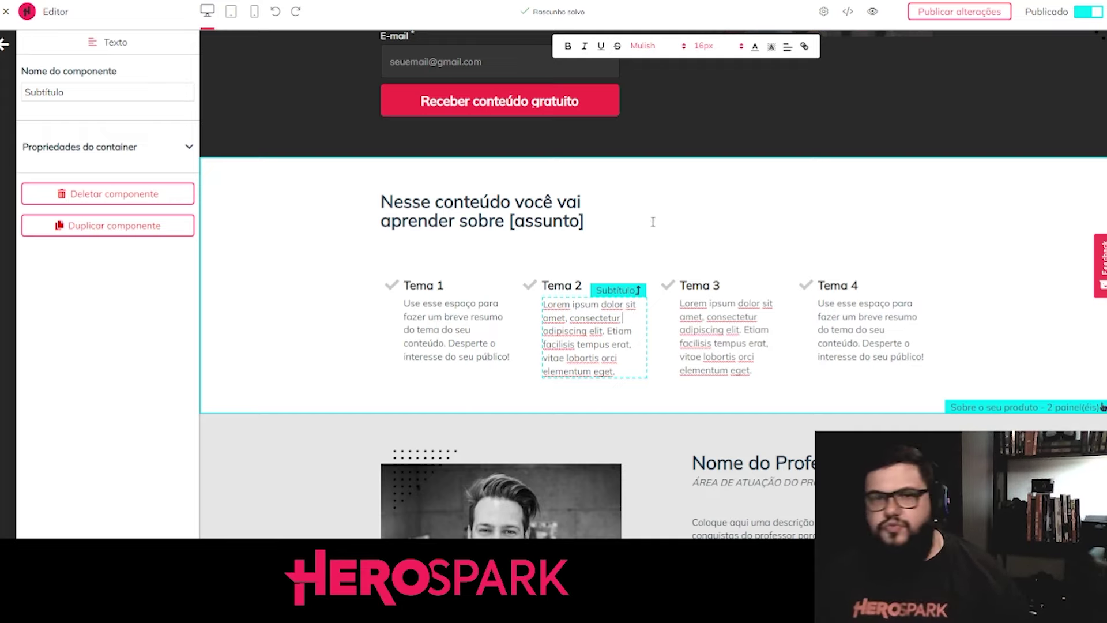
{"action": "scroll", "coordinate": [653, 222], "scroll_direction": "up", "scroll_amount": 3}
{"action": "scroll", "coordinate": [652, 221], "scroll_direction": "down", "scroll_amount": 3}
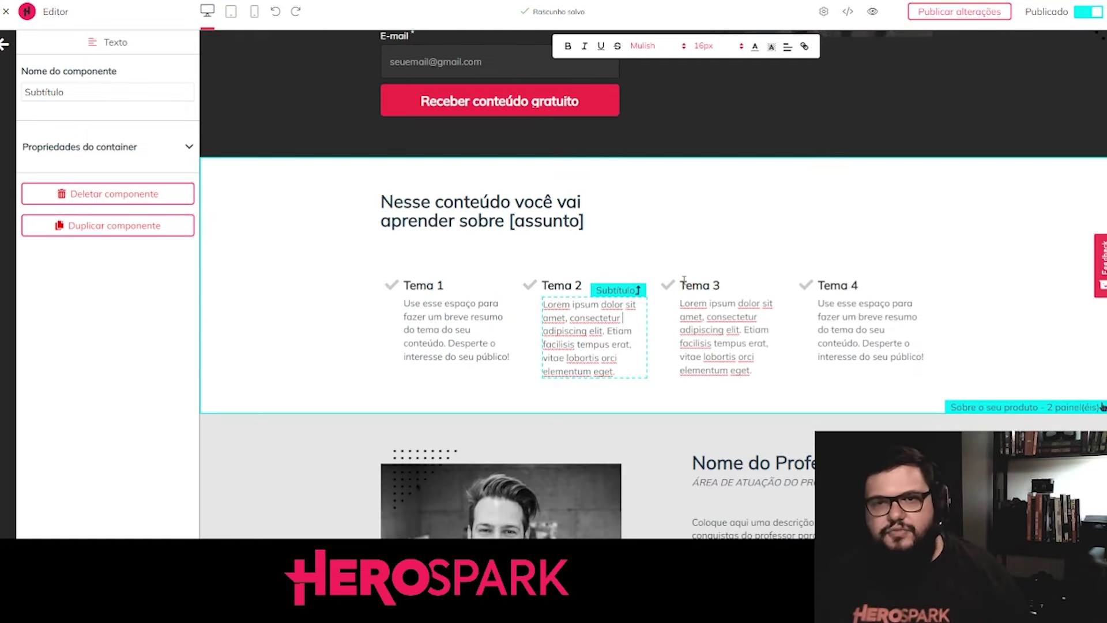
{"action": "left_click", "coordinate": [675, 265]}
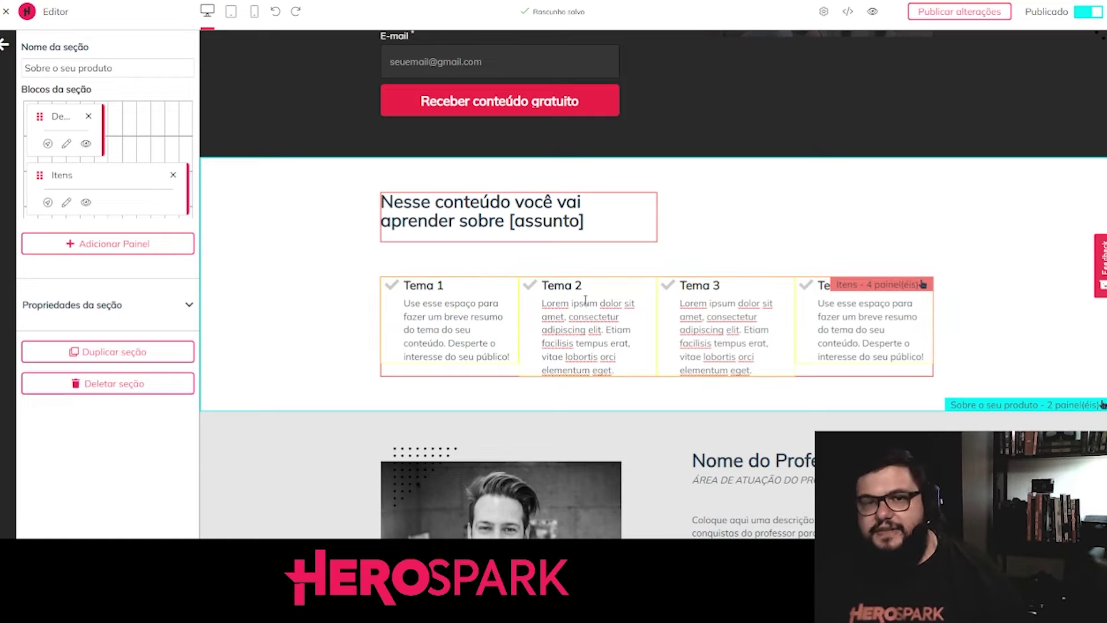
Examine the Professor section's name title and teacher photo below the topics
{"action": "scroll", "coordinate": [611, 271], "scroll_direction": "down", "scroll_amount": 8}
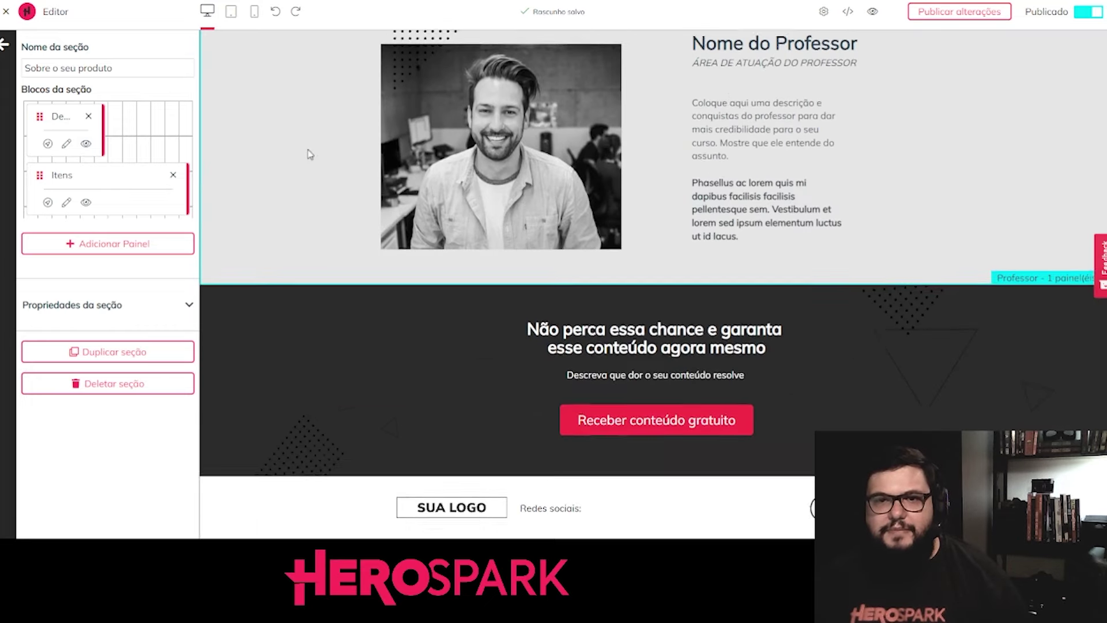
{"action": "scroll", "coordinate": [607, 280], "scroll_direction": "up", "scroll_amount": 4}
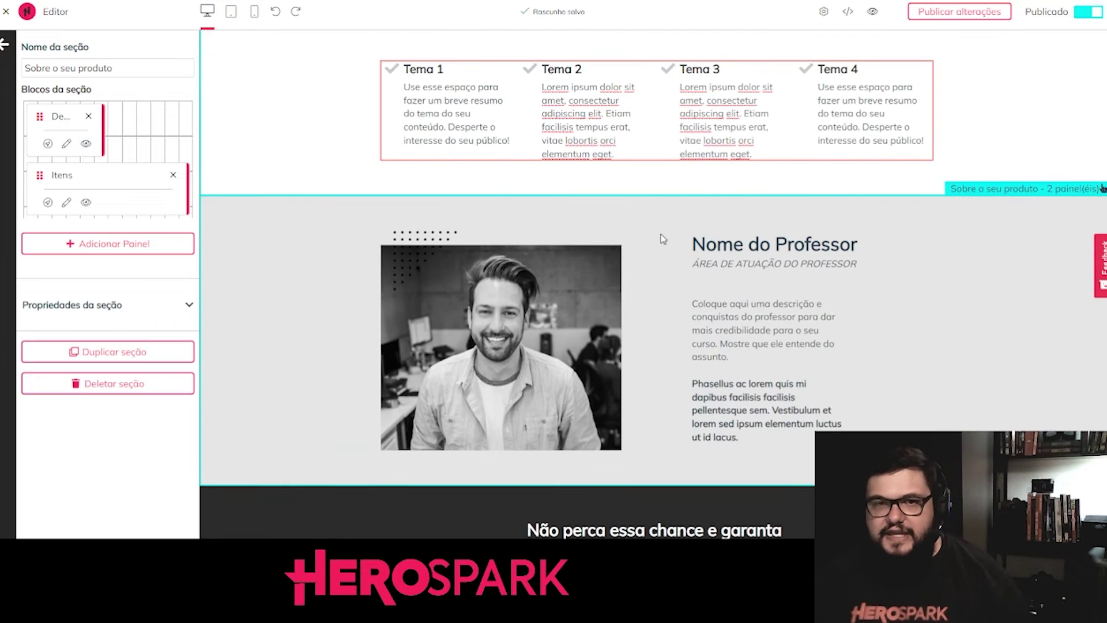
{"action": "left_click", "coordinate": [728, 251]}
{"action": "left_click", "coordinate": [985, 286]}
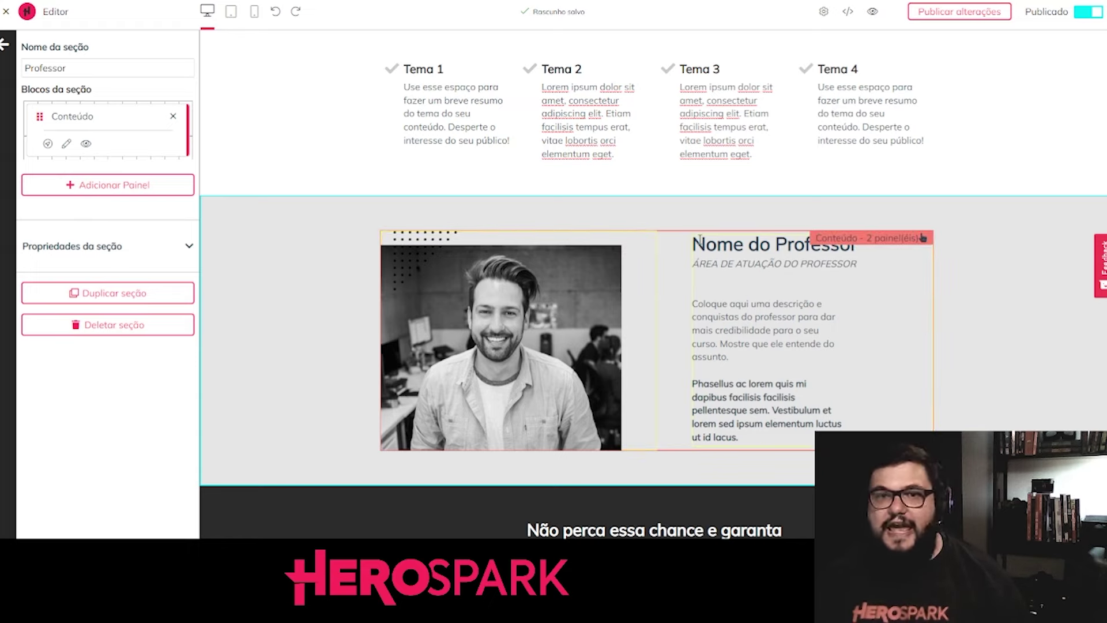
{"action": "left_click_drag", "start_coordinate": [698, 245], "coordinate": [830, 245]}
{"action": "left_click", "coordinate": [510, 313]}
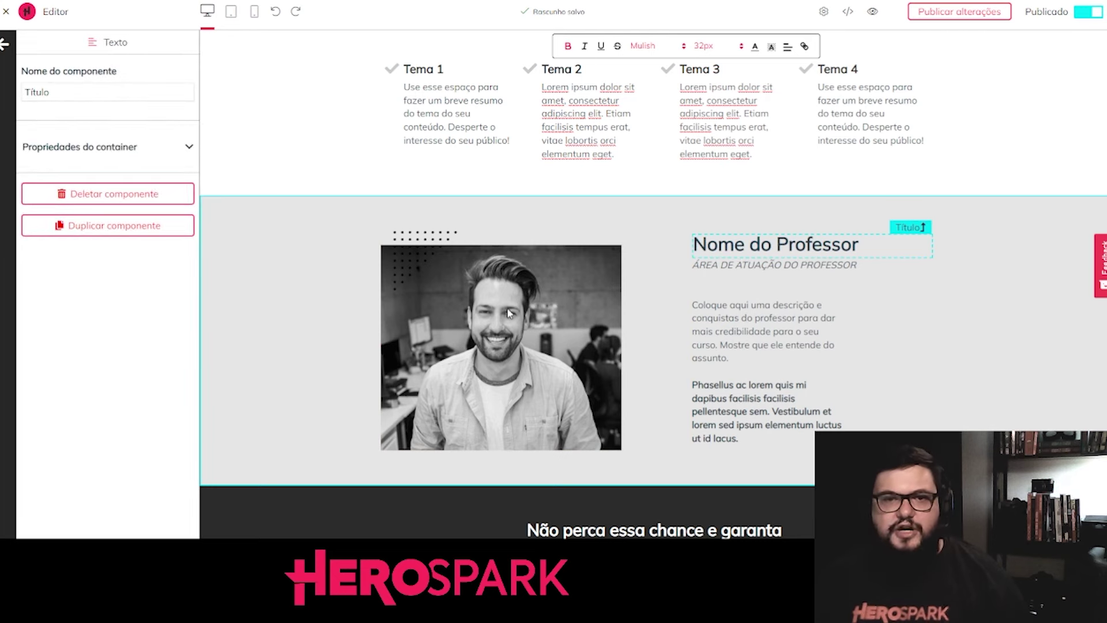
Examine the first paragraph of the teacher's description in the Professor section
{"action": "left_click_drag", "start_coordinate": [695, 304], "coordinate": [750, 371]}
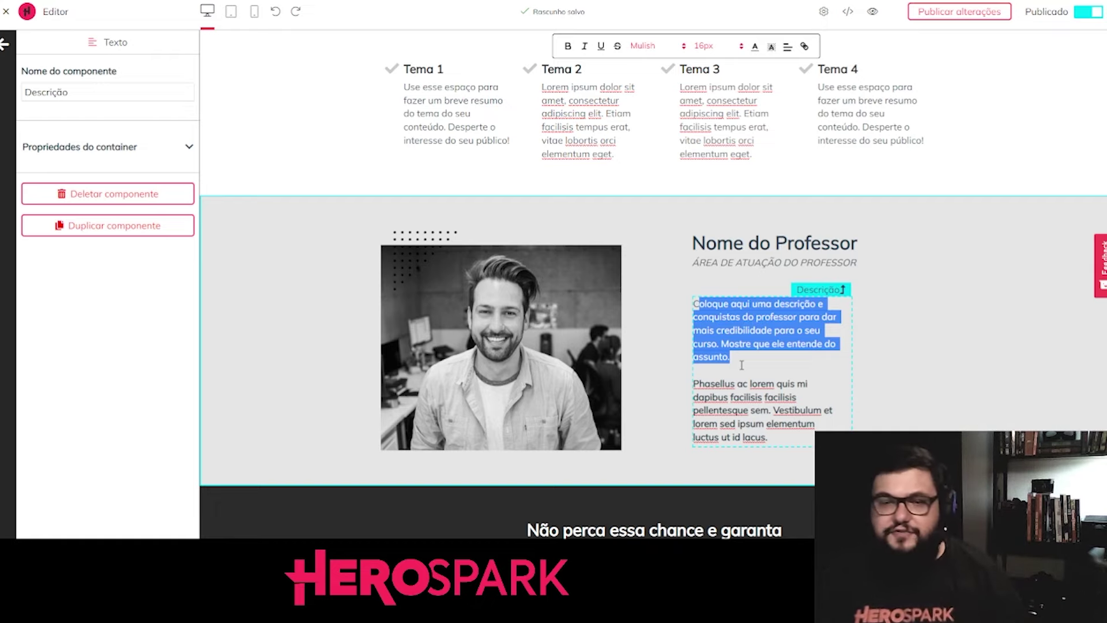
{"action": "left_click", "coordinate": [876, 372]}
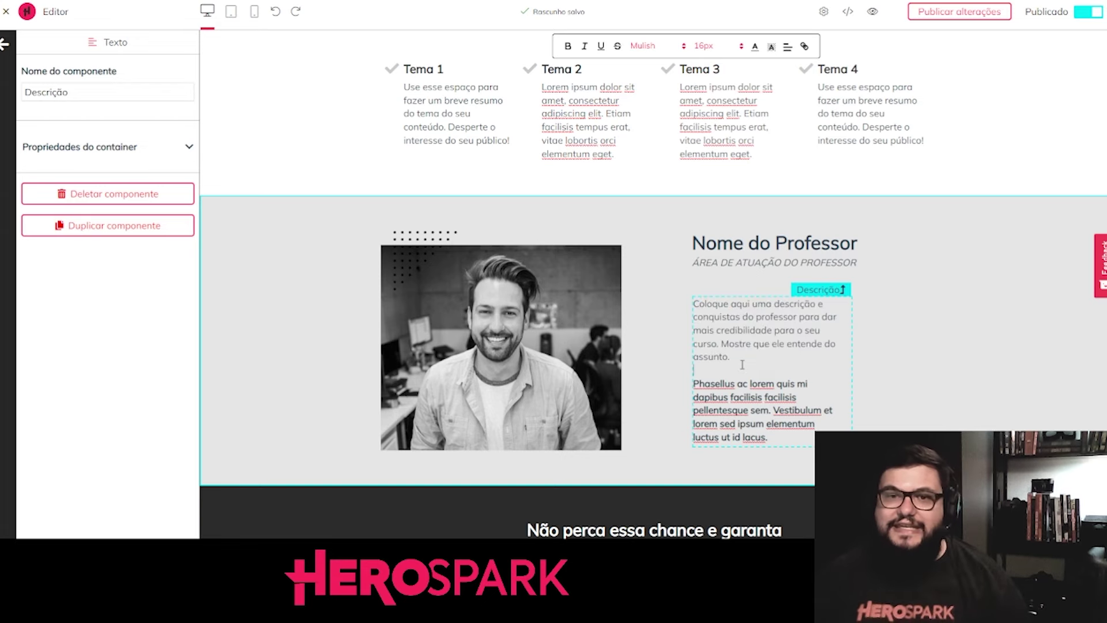
{"action": "left_click", "coordinate": [1009, 379]}
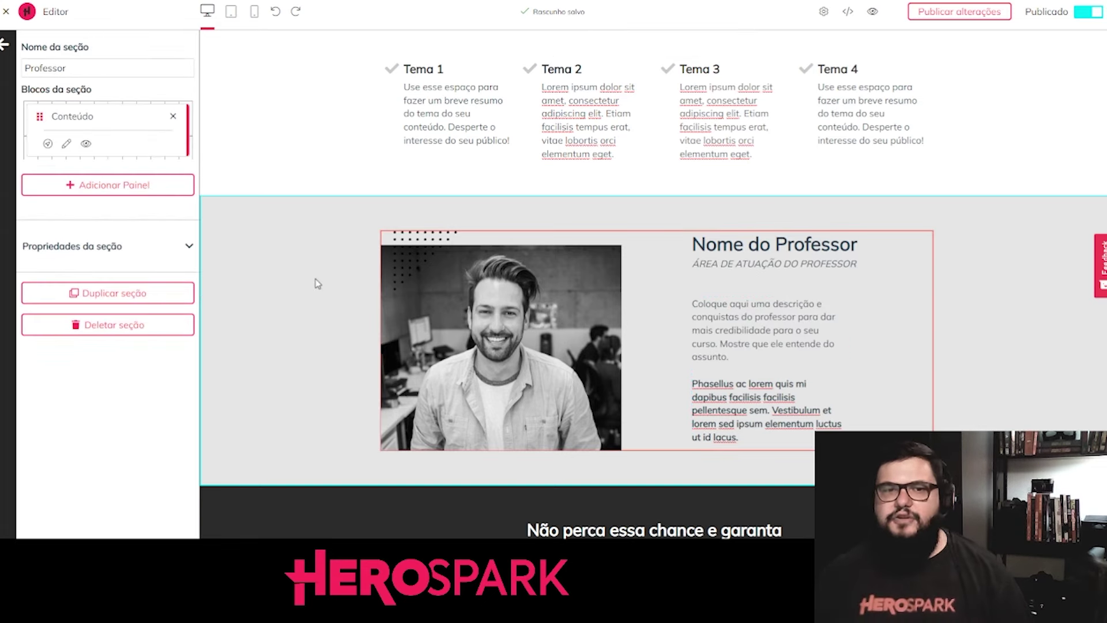
{"action": "scroll", "coordinate": [317, 281], "scroll_direction": "down", "scroll_amount": 2}
{"action": "scroll", "coordinate": [328, 279], "scroll_direction": "up", "scroll_amount": 2}
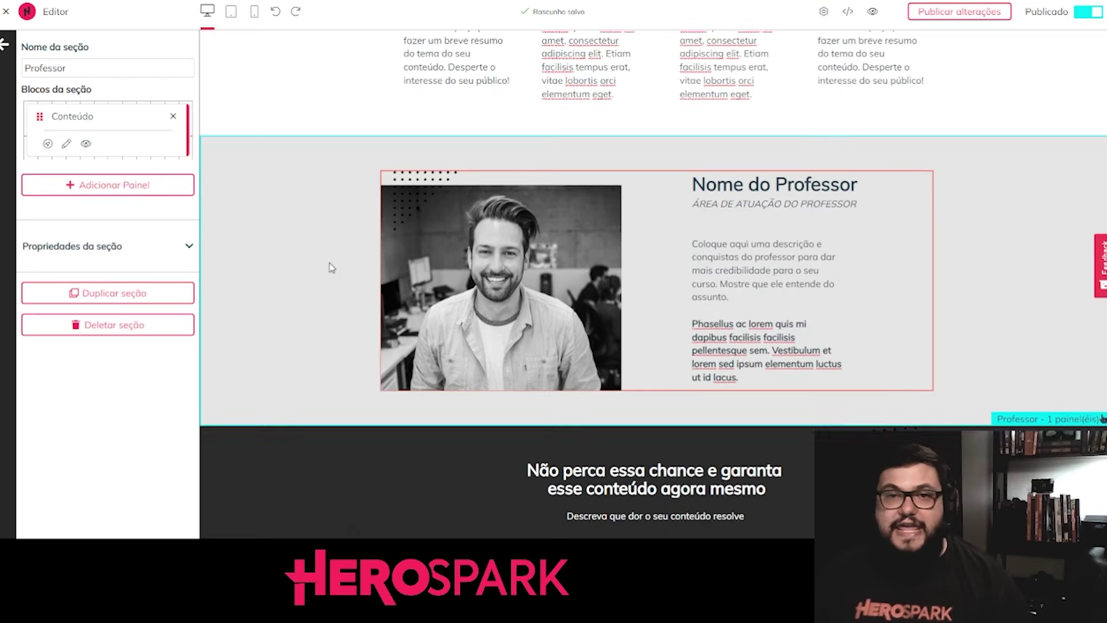
Inspect the Call To Action section and compare it with the lead form in the page header
{"action": "scroll", "coordinate": [329, 264], "scroll_direction": "down", "scroll_amount": 3}
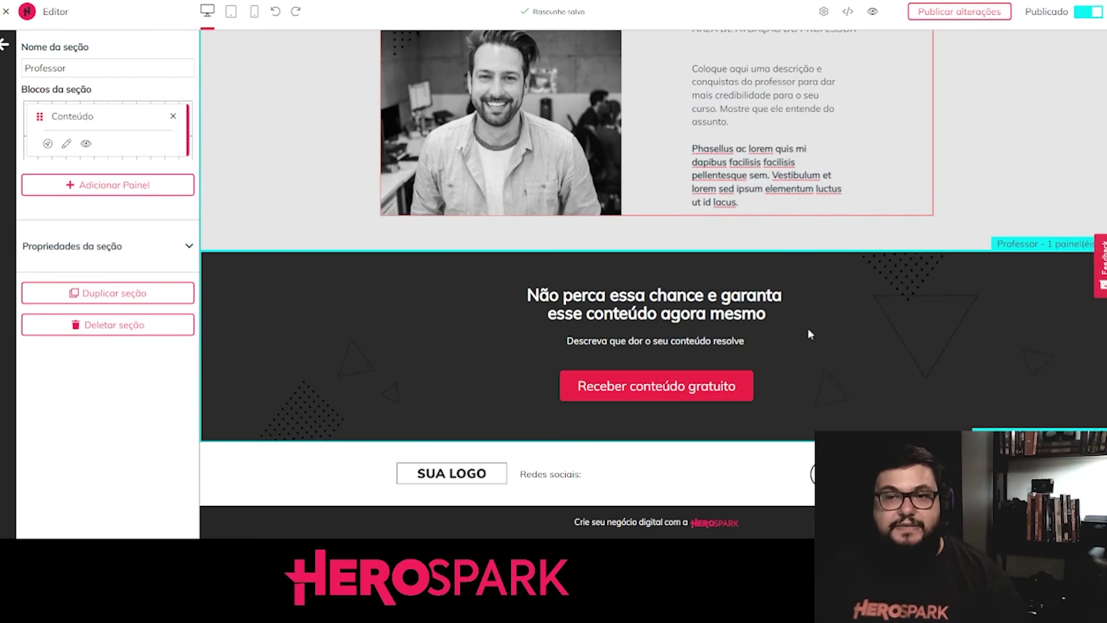
{"action": "left_click", "coordinate": [861, 312]}
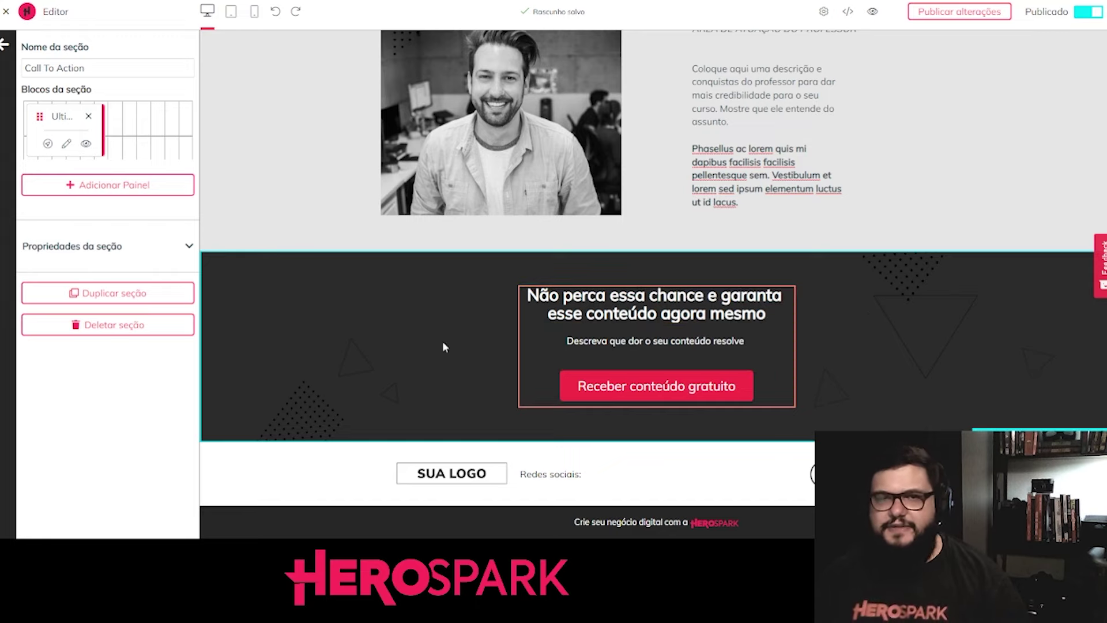
{"action": "scroll", "coordinate": [441, 341], "scroll_direction": "up", "scroll_amount": 10}
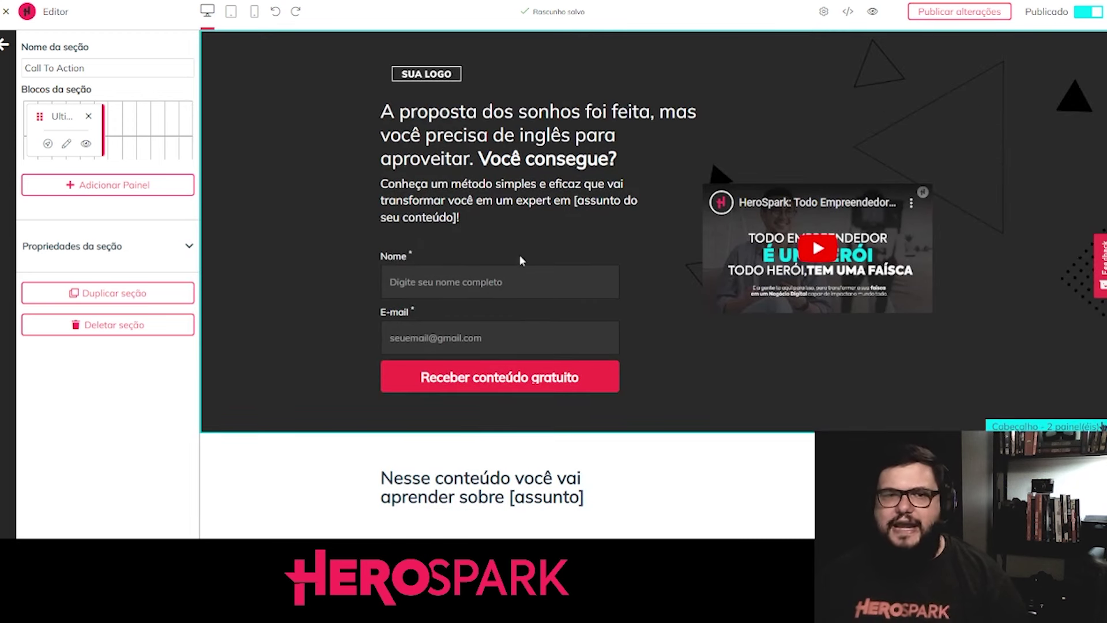
{"action": "left_click", "coordinate": [553, 281]}
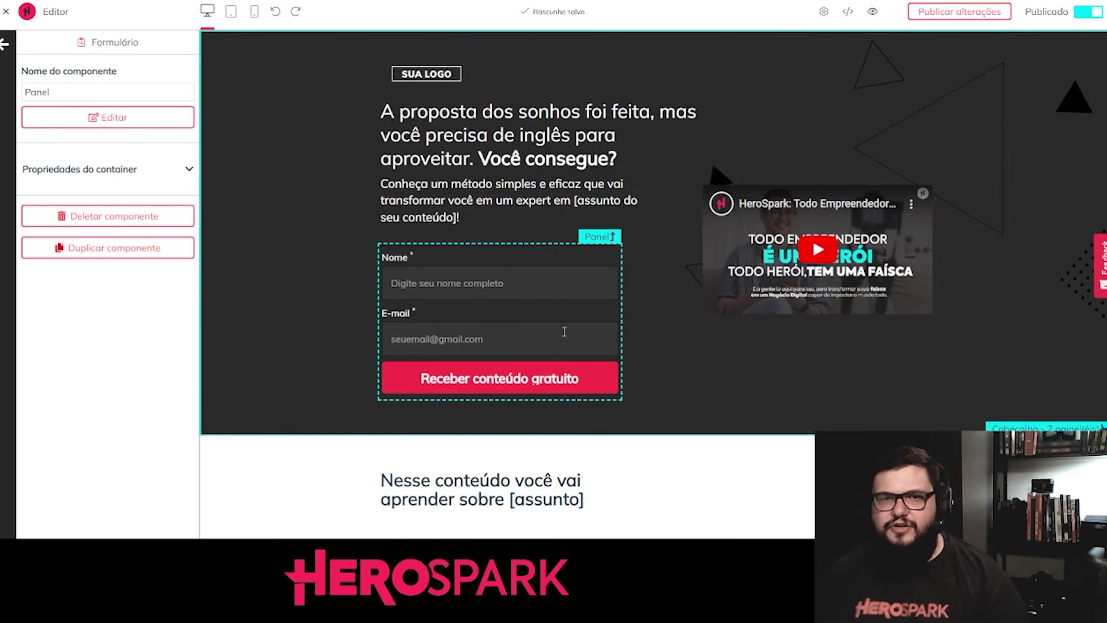
{"action": "left_click", "coordinate": [729, 374]}
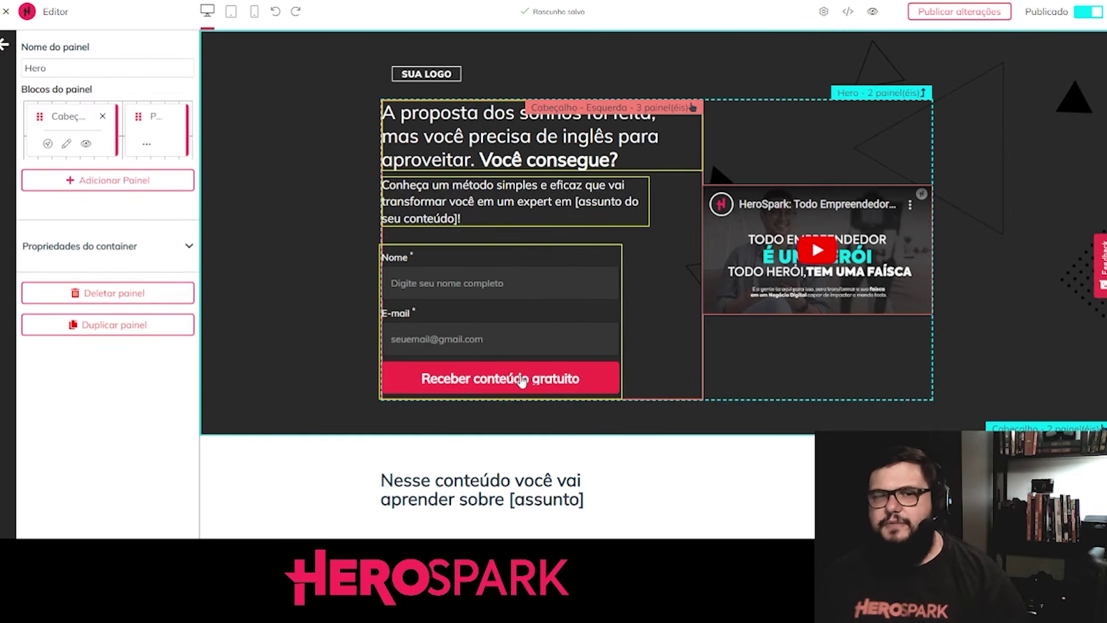
{"action": "left_click", "coordinate": [275, 284]}
Review the Call To Action heading in relation to the topics and teacher sections above it
{"action": "scroll", "coordinate": [275, 285], "scroll_direction": "down", "scroll_amount": 15}
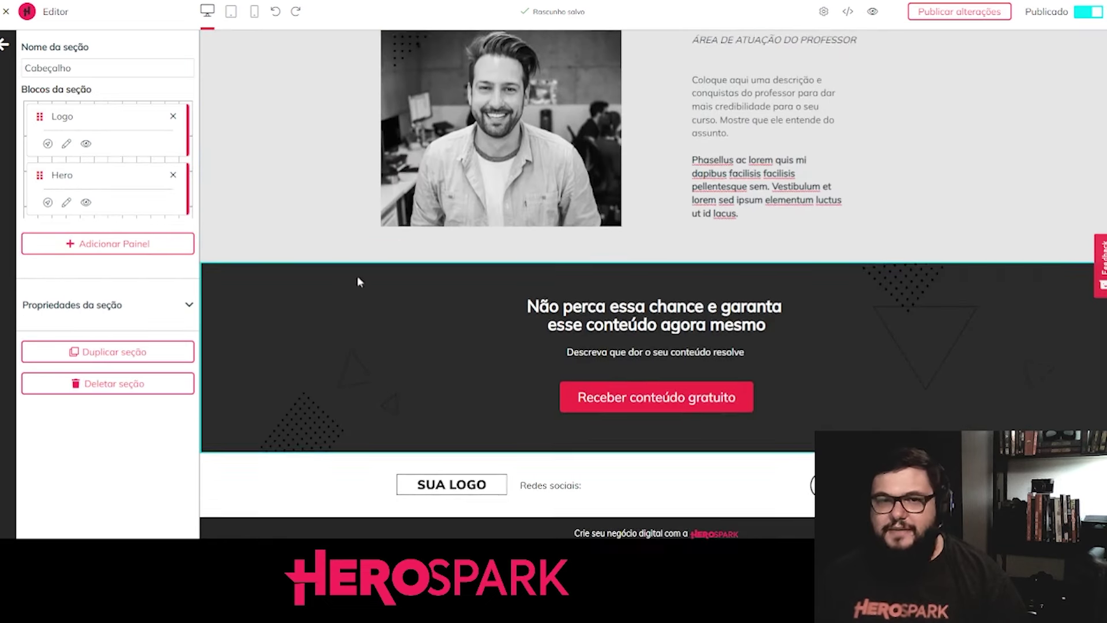
{"action": "scroll", "coordinate": [642, 375], "scroll_direction": "up", "scroll_amount": 15}
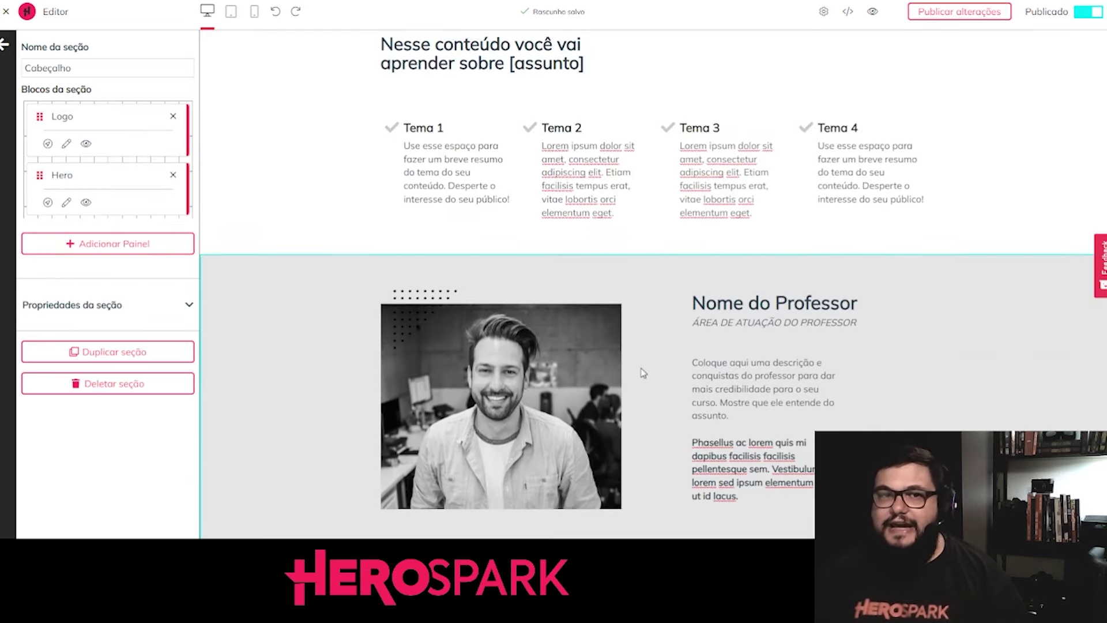
{"action": "scroll", "coordinate": [677, 376], "scroll_direction": "down", "scroll_amount": 10}
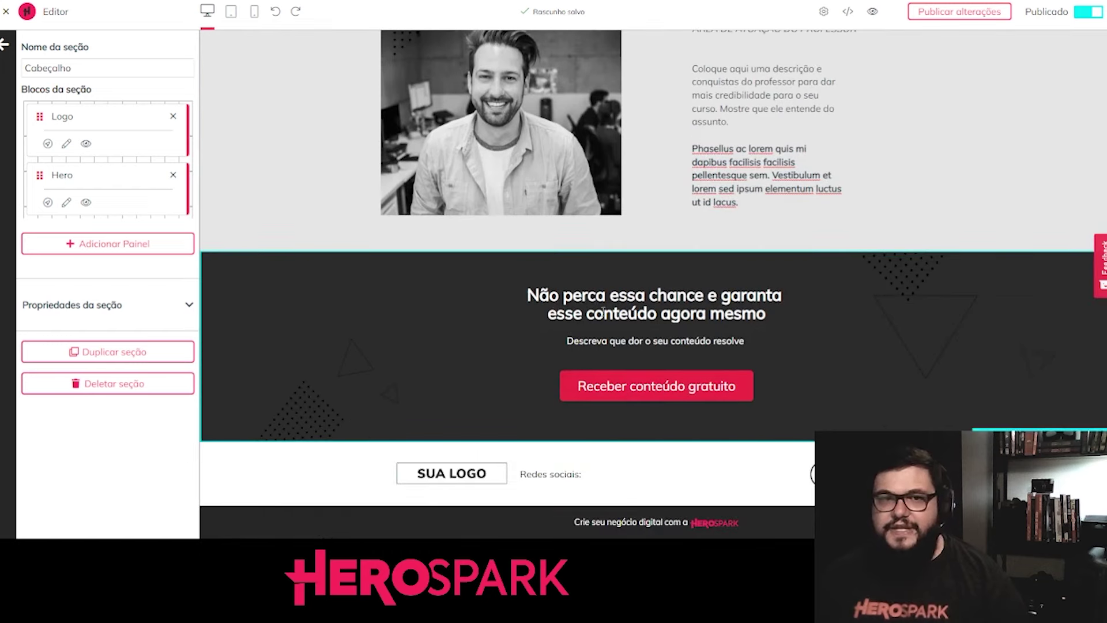
{"action": "left_click_drag", "start_coordinate": [536, 295], "coordinate": [800, 334]}
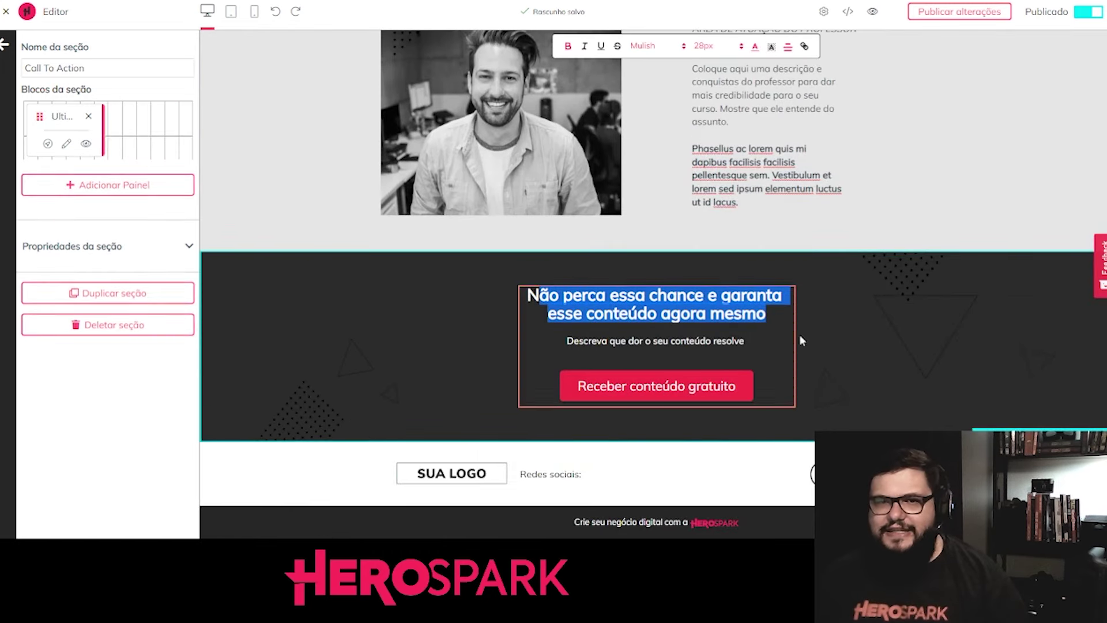
{"action": "left_click", "coordinate": [874, 314]}
{"action": "scroll", "coordinate": [451, 117], "scroll_direction": "up", "scroll_amount": 10}
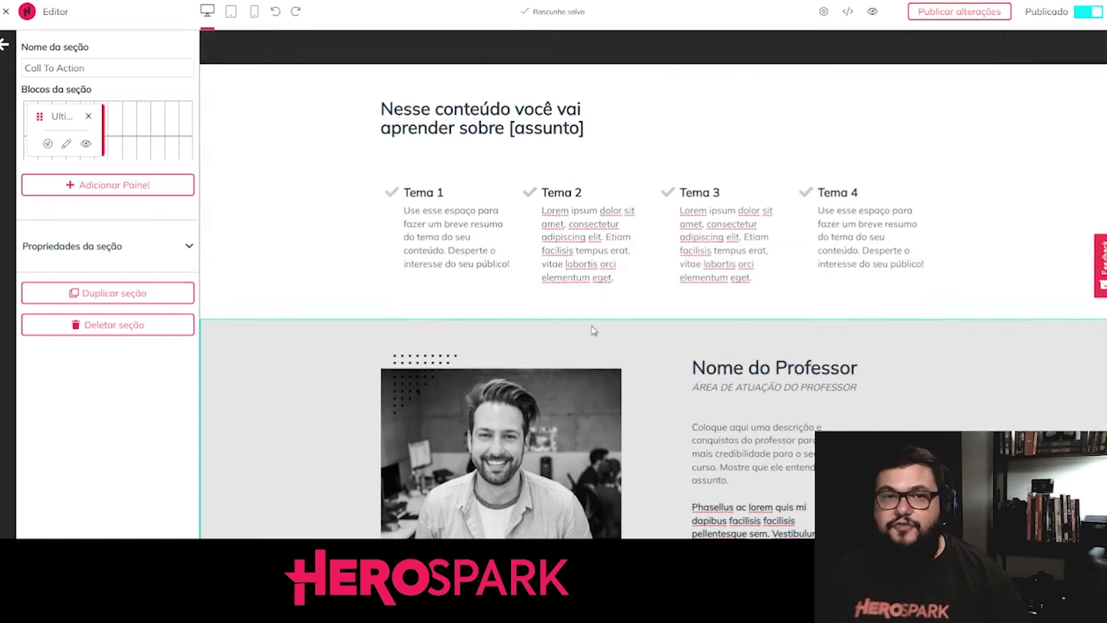
{"action": "scroll", "coordinate": [451, 117], "scroll_direction": "down", "scroll_amount": 10}
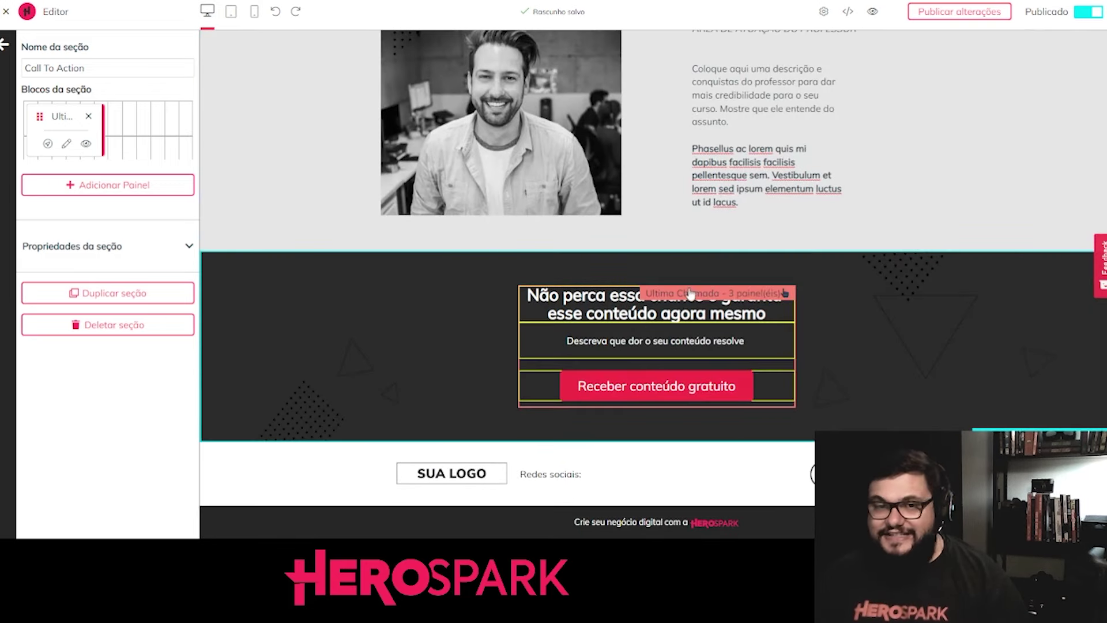
Inspect the name and e-mail capture form in the Cabeçalho section
{"action": "scroll", "coordinate": [787, 353], "scroll_direction": "up", "scroll_amount": 5}
{"action": "scroll", "coordinate": [788, 353], "scroll_direction": "up", "scroll_amount": 5}
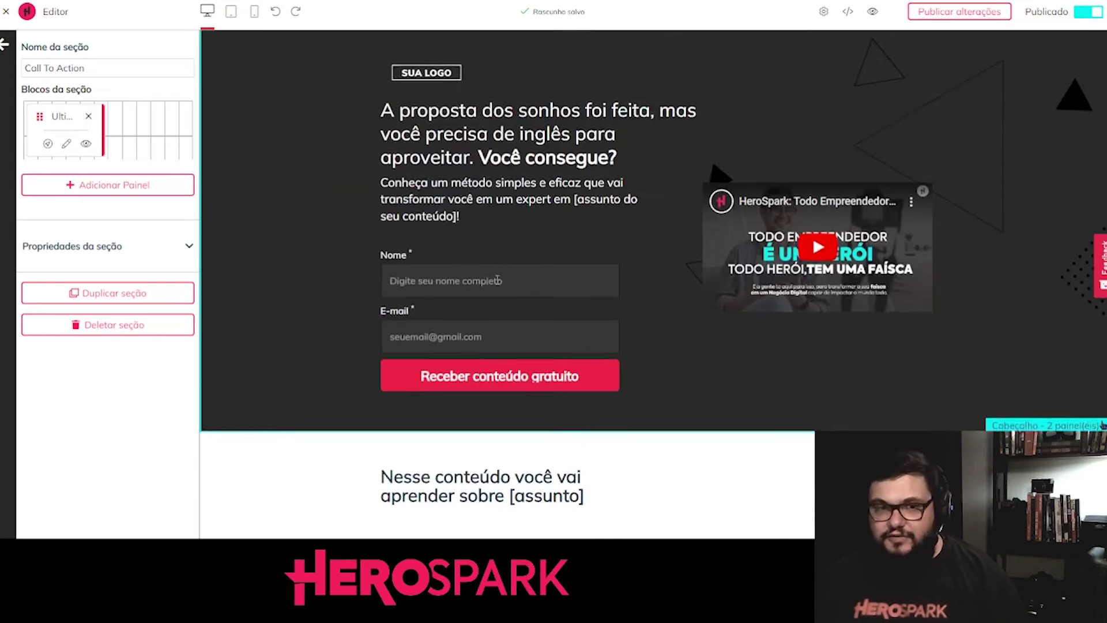
{"action": "left_click", "coordinate": [489, 283]}
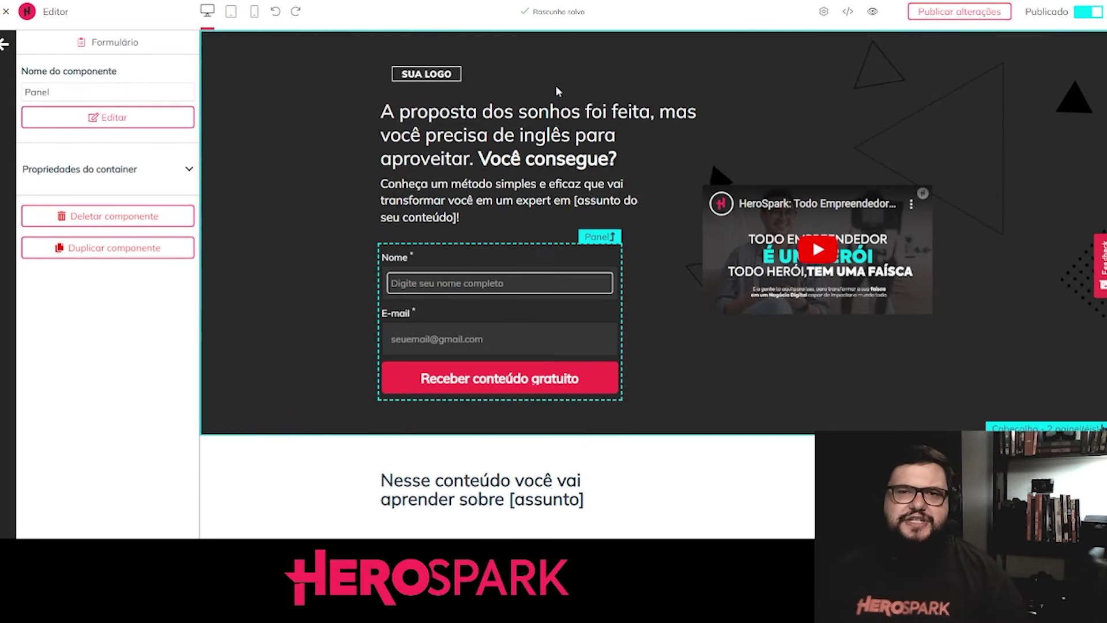
{"action": "left_click", "coordinate": [296, 303]}
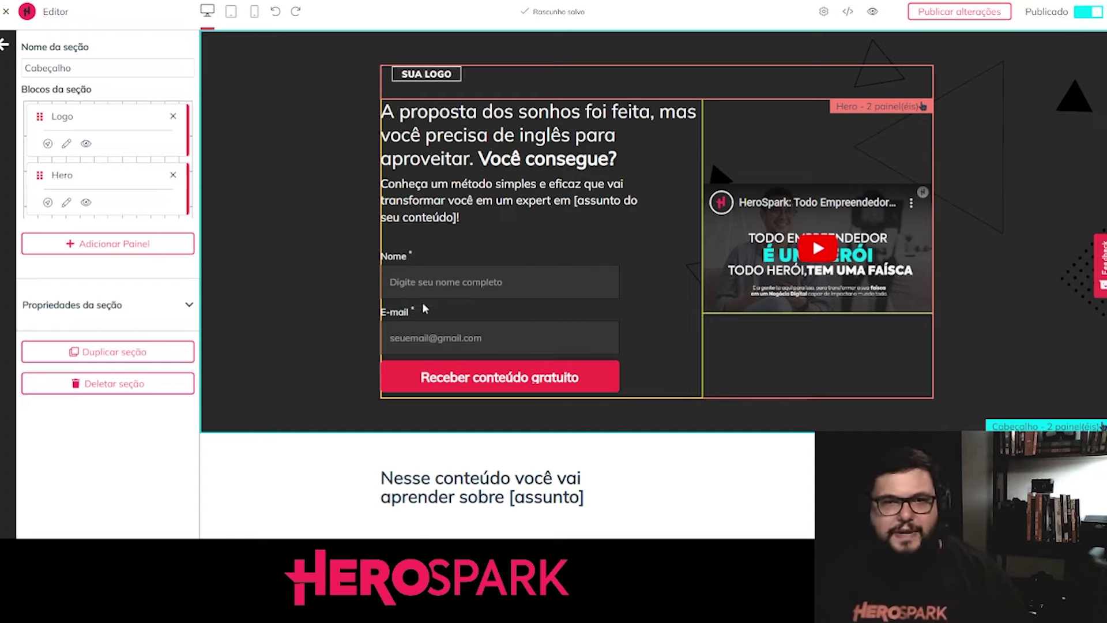
Examine the wording of the Chamada heading in the Call To Action section
{"action": "scroll", "coordinate": [450, 319], "scroll_direction": "down", "scroll_amount": 15}
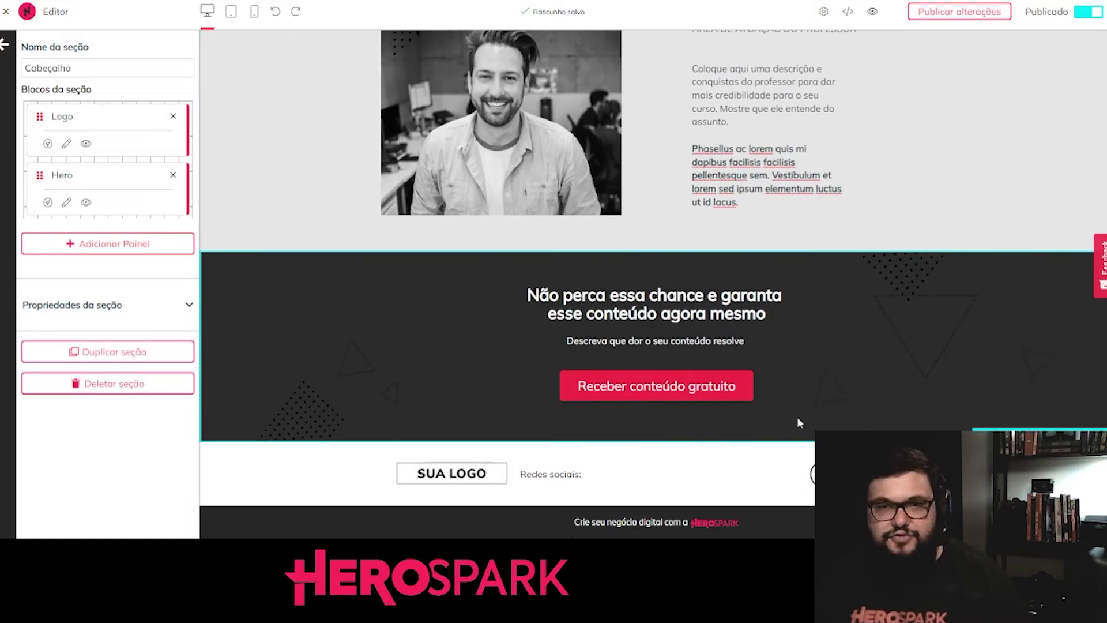
{"action": "left_click", "coordinate": [682, 312]}
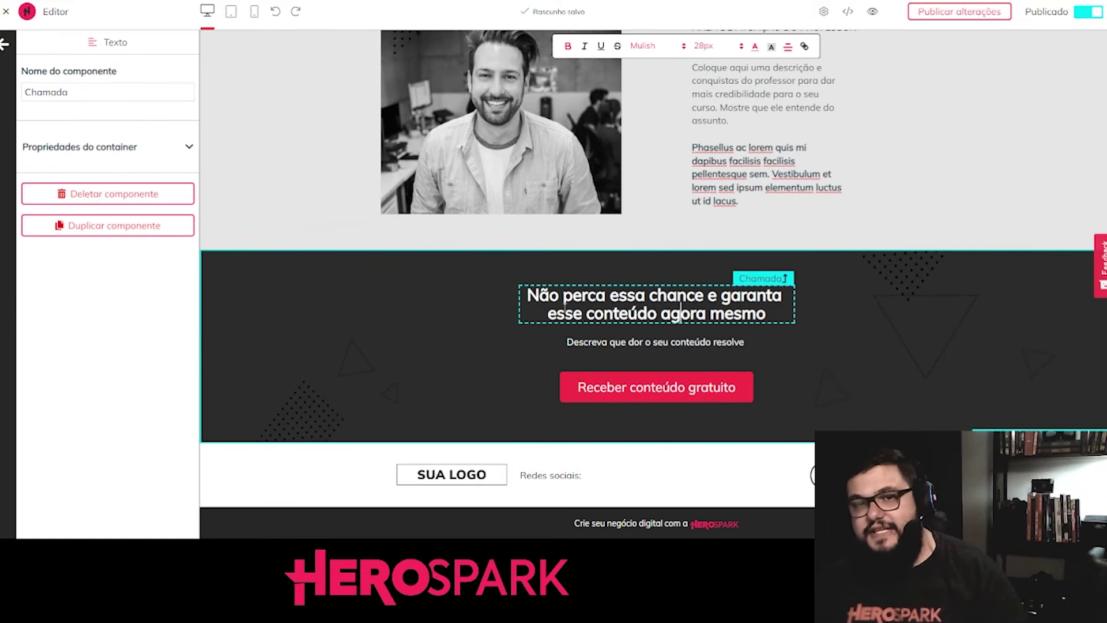
{"action": "left_click", "coordinate": [403, 314]}
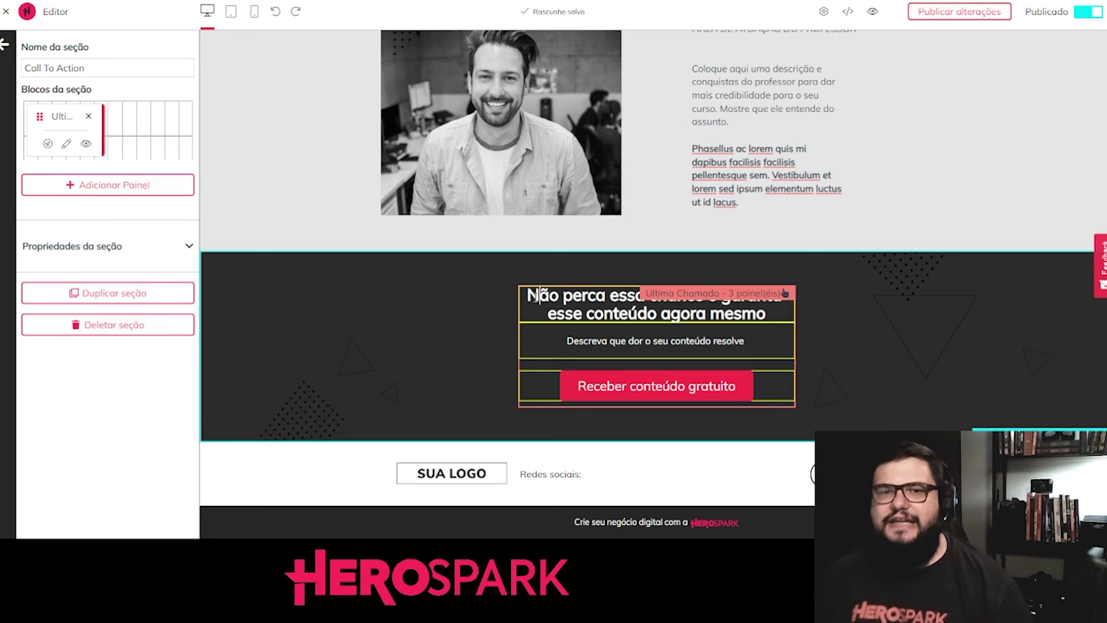
{"action": "left_click", "coordinate": [683, 309]}
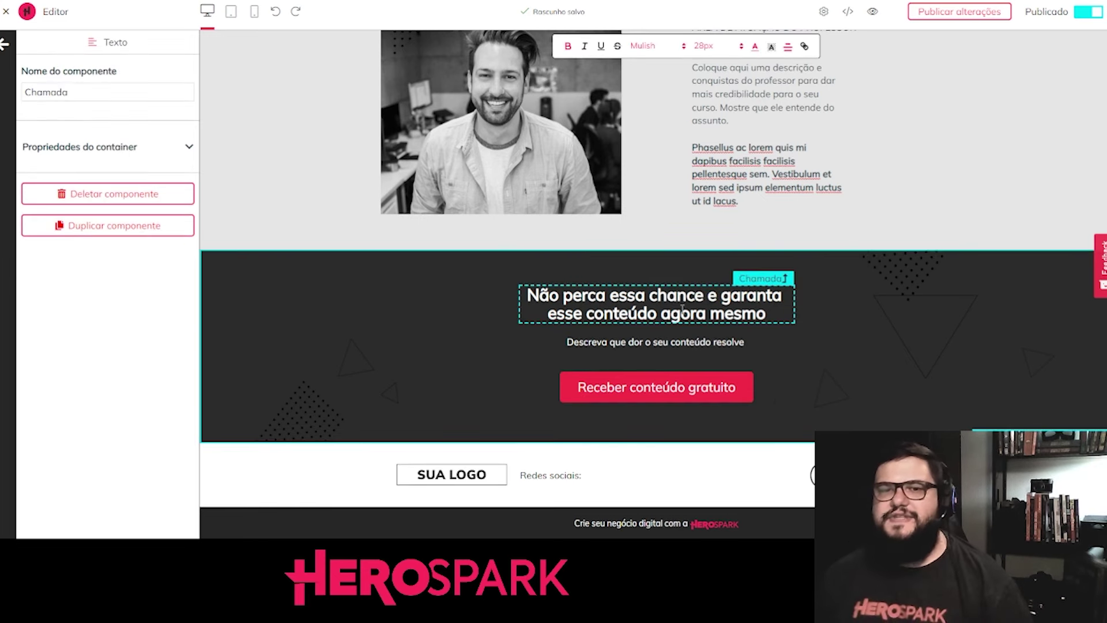
{"action": "left_click", "coordinate": [882, 321]}
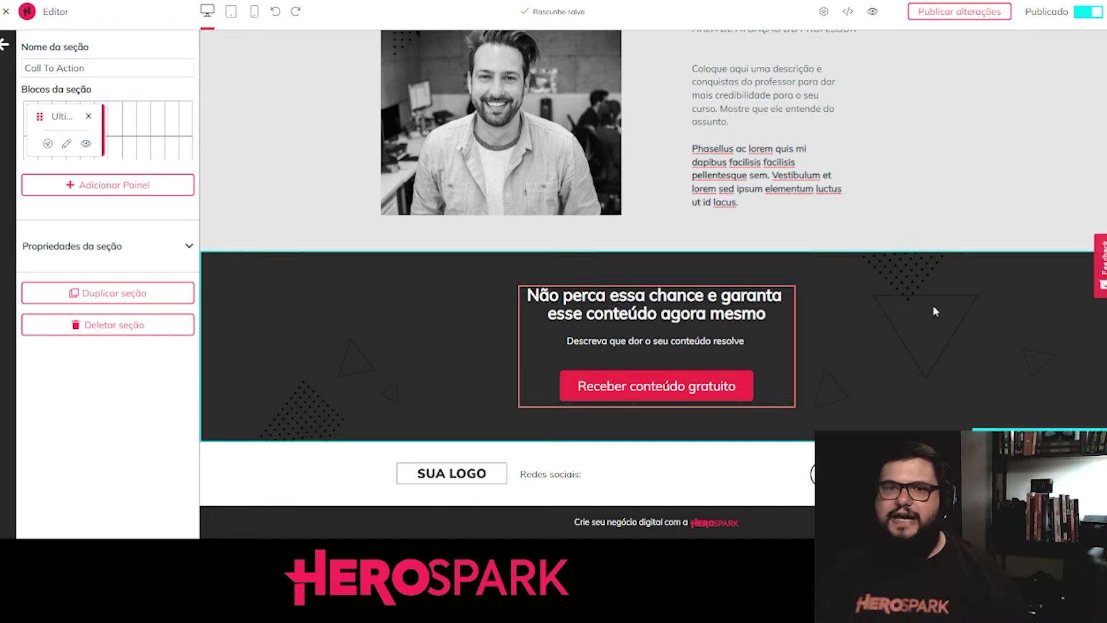
{"action": "left_click", "coordinate": [655, 311]}
{"action": "double_click", "coordinate": [655, 311]}
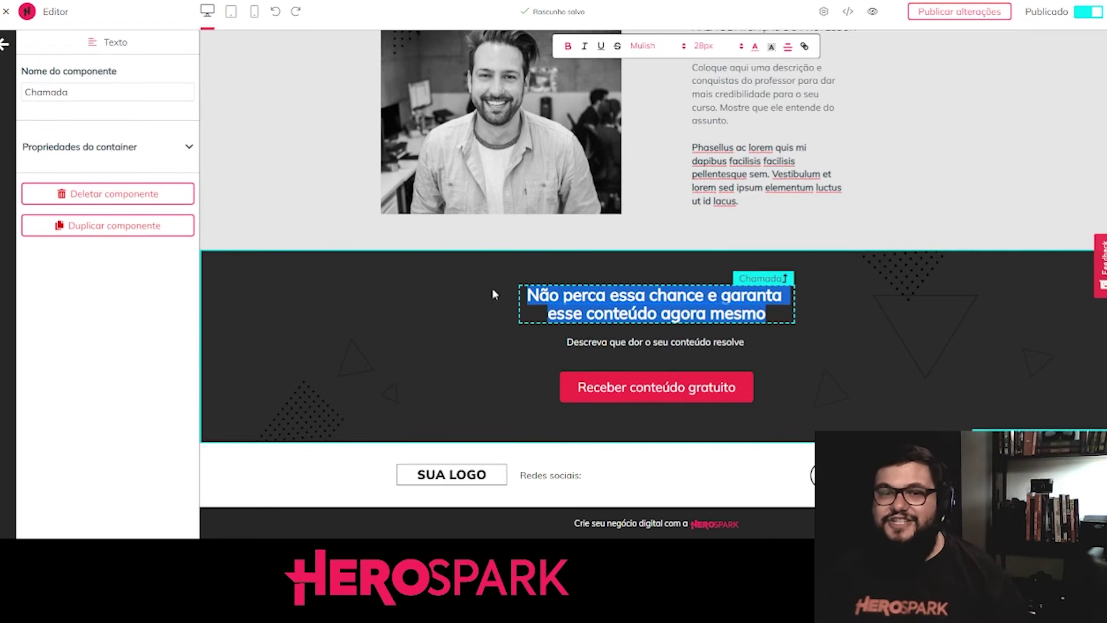
{"action": "left_click", "coordinate": [435, 281]}
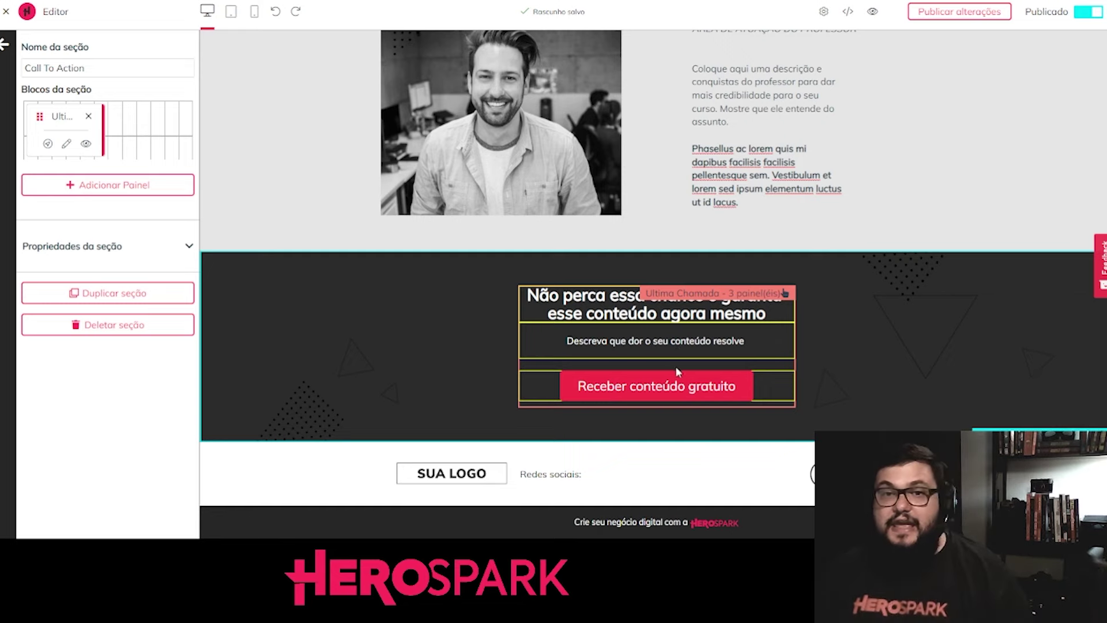
Review the whole capture page from the header through topics and teacher to the final call-to-action heading
{"action": "scroll", "coordinate": [494, 293], "scroll_direction": "up", "scroll_amount": 15}
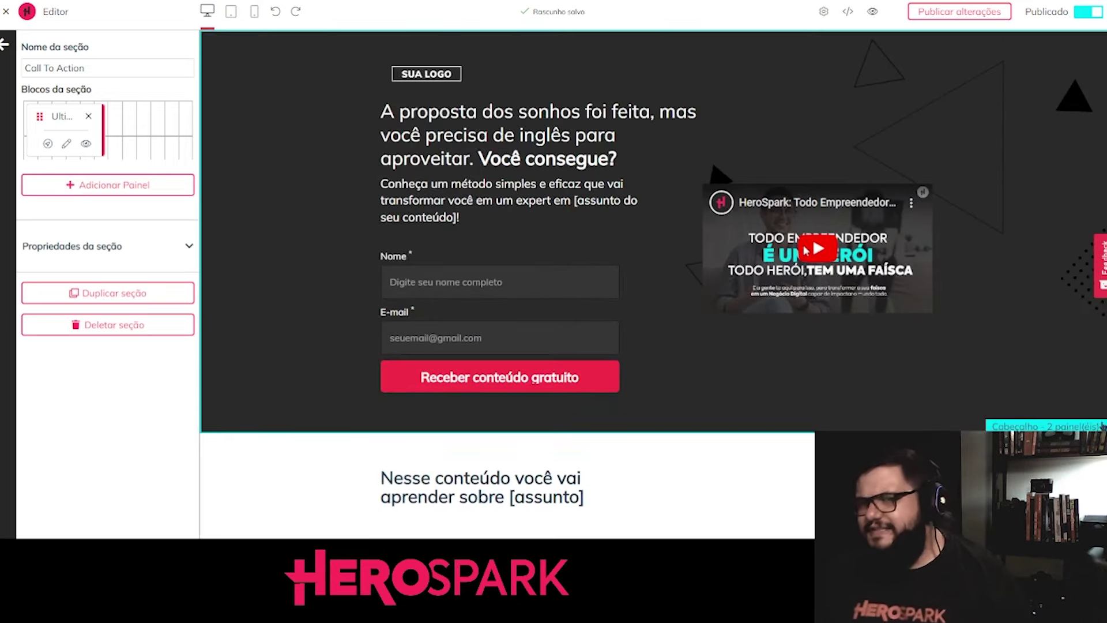
{"action": "scroll", "coordinate": [807, 254], "scroll_direction": "down", "scroll_amount": 4}
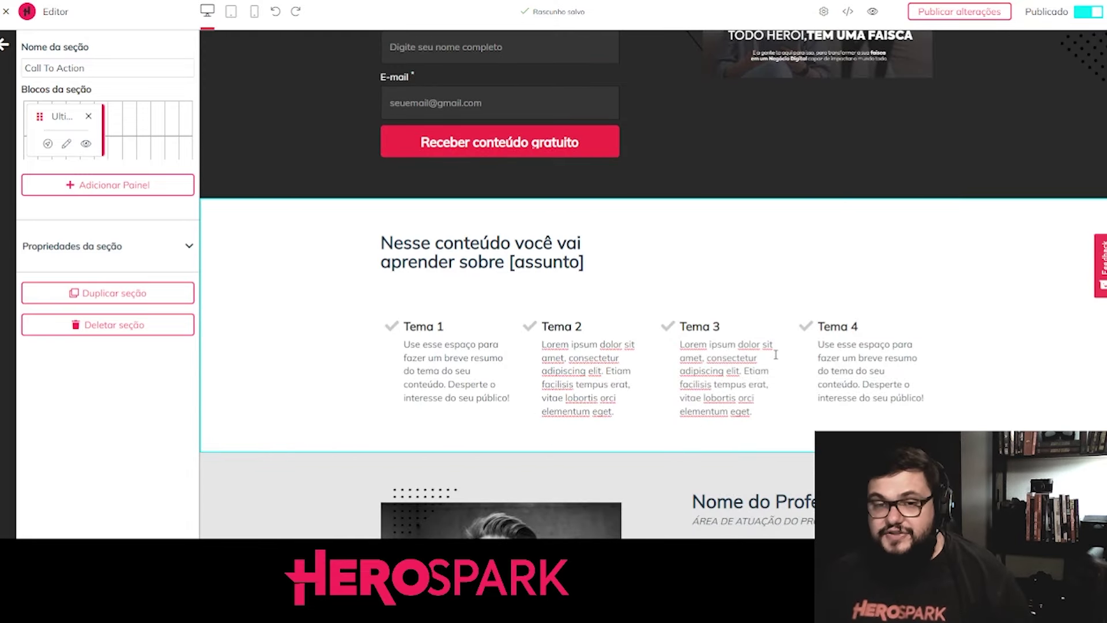
{"action": "scroll", "coordinate": [758, 340], "scroll_direction": "down", "scroll_amount": 6}
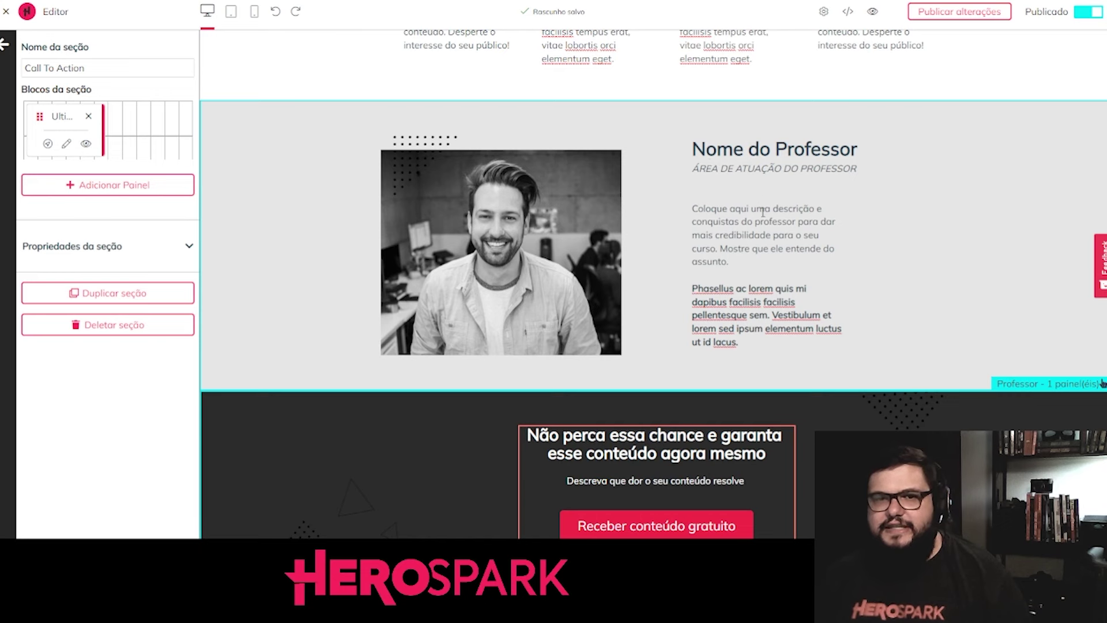
{"action": "scroll", "coordinate": [763, 212], "scroll_direction": "down", "scroll_amount": 2}
{"action": "triple_click", "coordinate": [529, 295]}
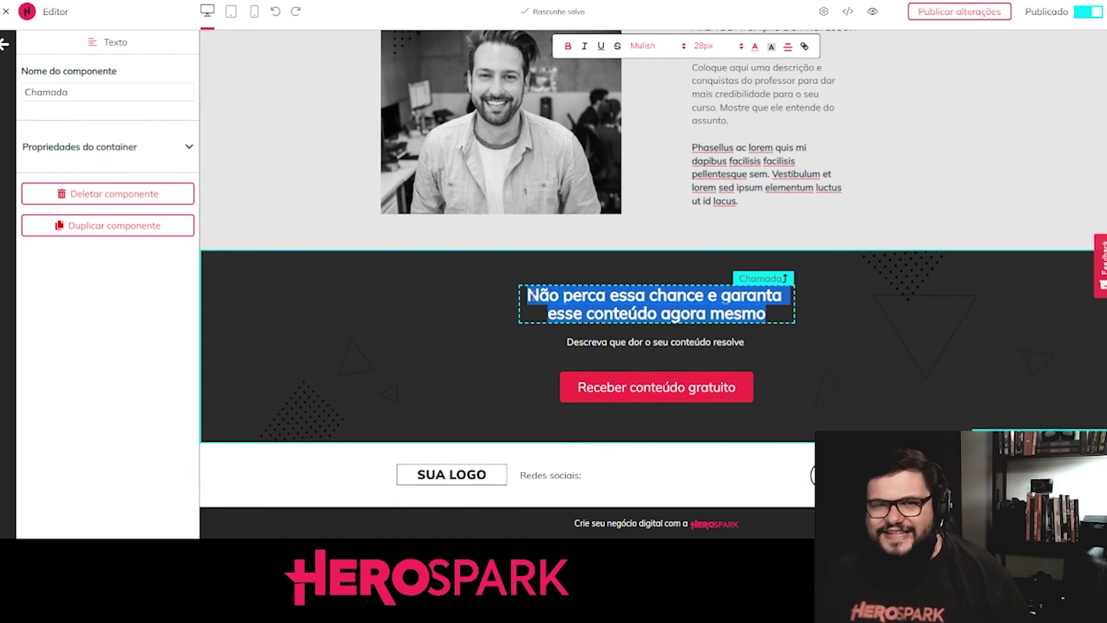
{"action": "left_click", "coordinate": [413, 271]}
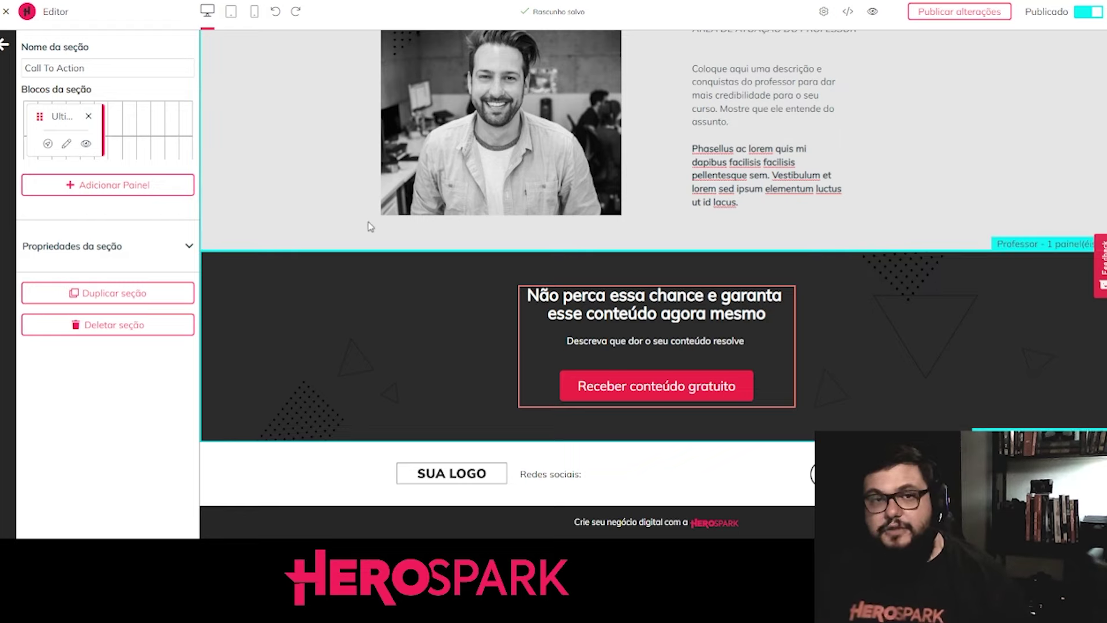
Take a last look at the Professor section and header, and close the page editor to return to the home page
{"action": "left_click", "coordinate": [353, 219]}
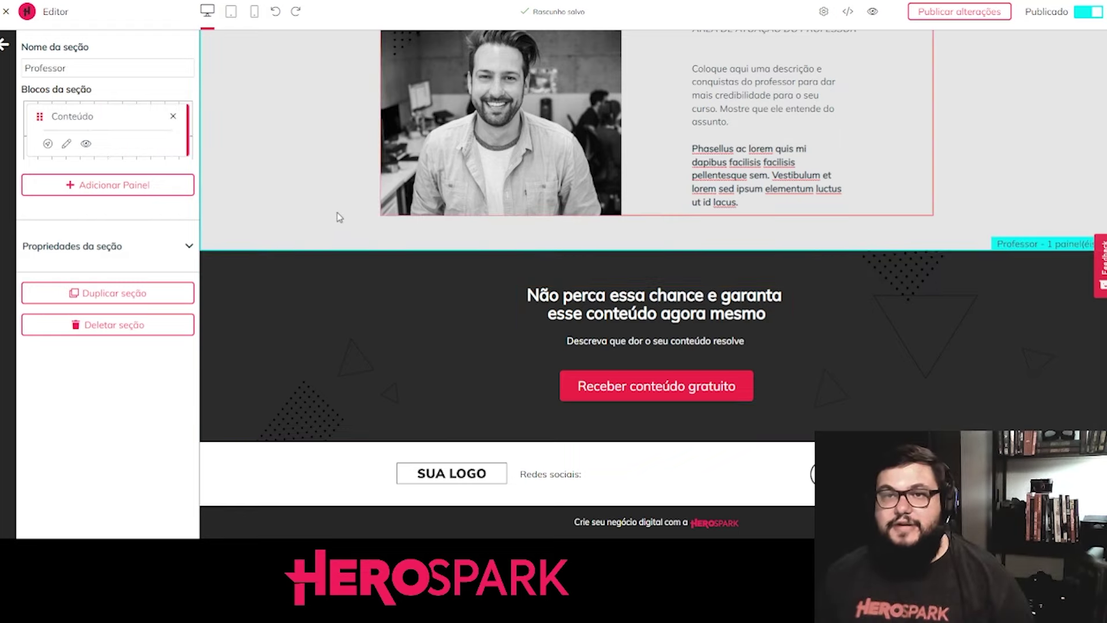
{"action": "scroll", "coordinate": [353, 218], "scroll_direction": "up", "scroll_amount": 6}
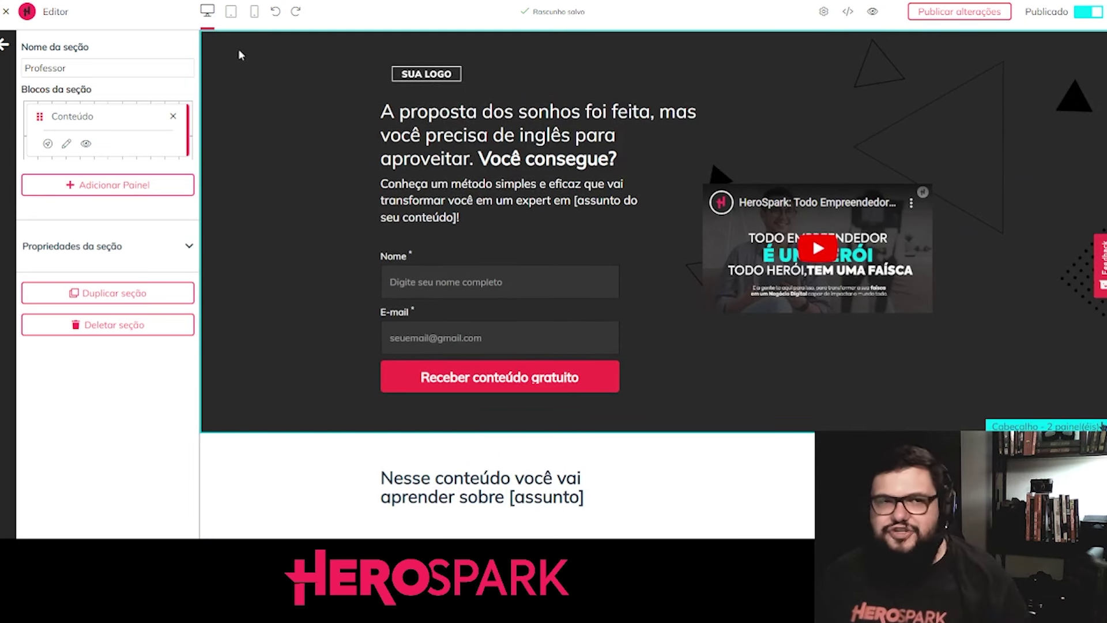
{"action": "left_click", "coordinate": [6, 13]}
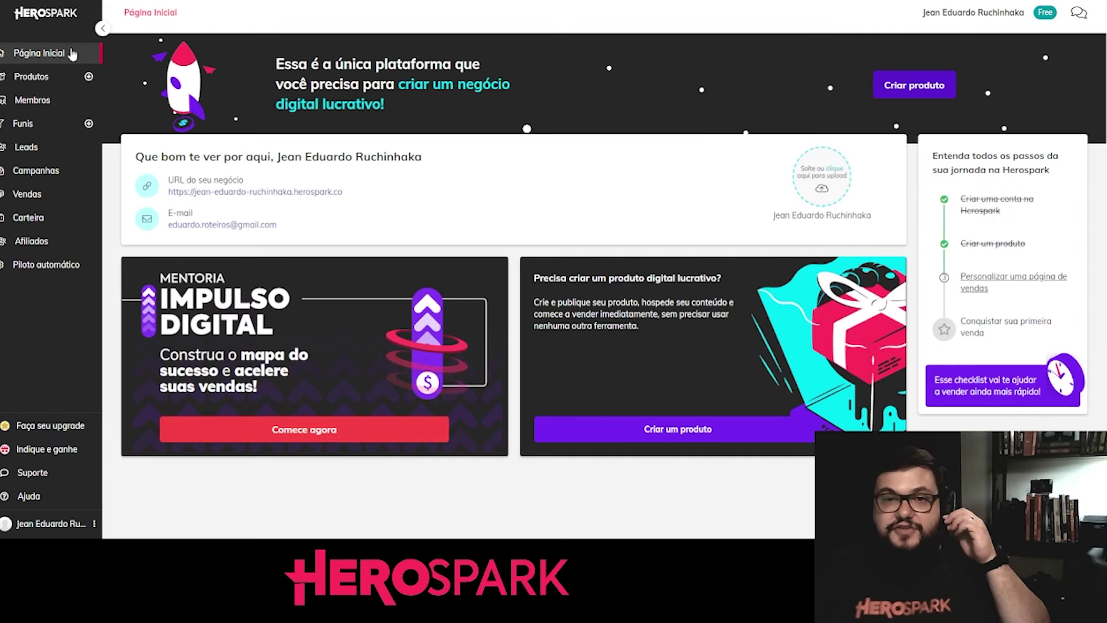